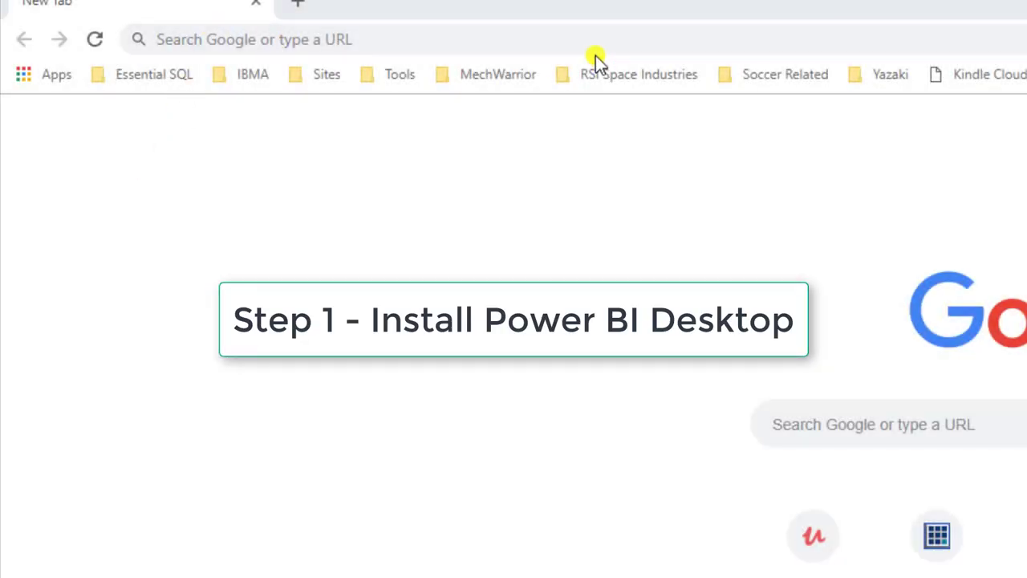
- Load powerbi.microsoft.com/en-us/desktop/ in Chrome and start the free download, always opening such links in the app
left_click(597, 41)
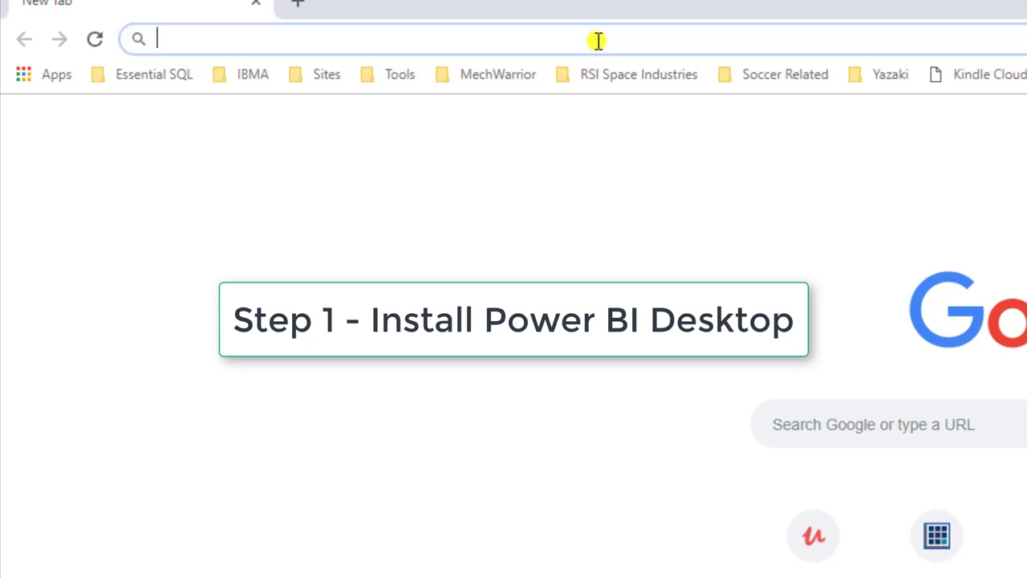
type("https://powerbi.microsoft.com/en-us/desktop/")
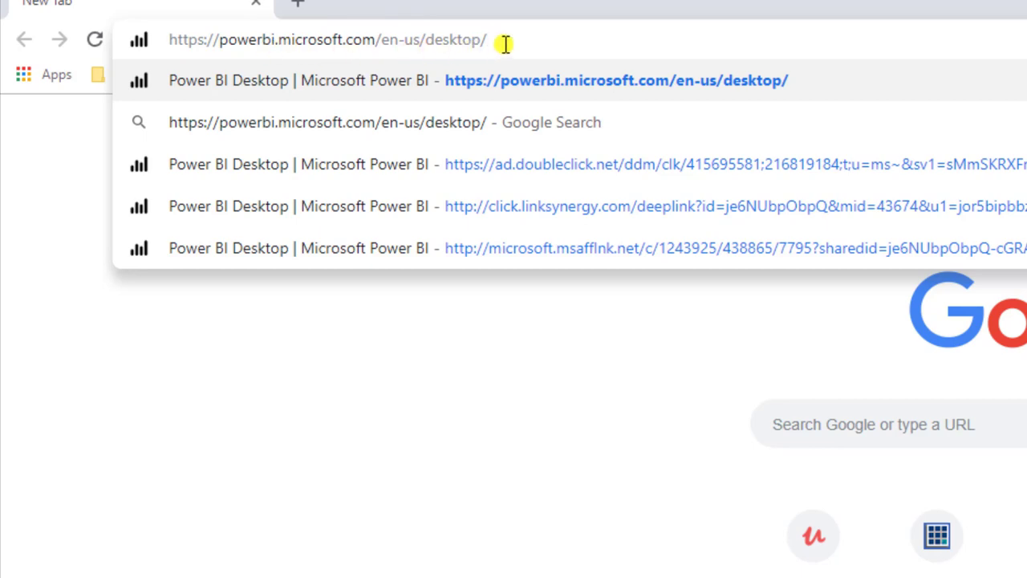
key("Return")
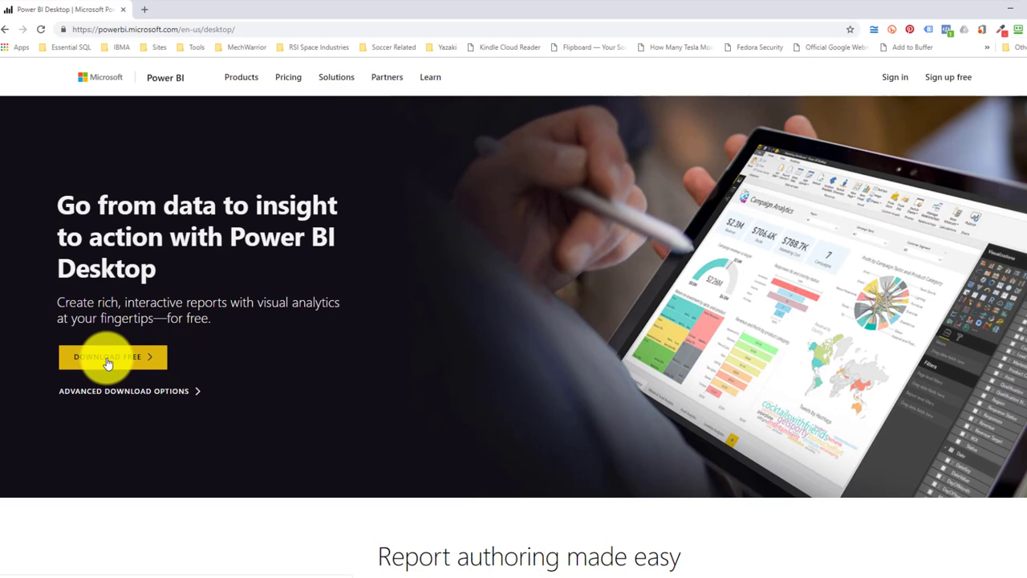
left_click(108, 363)
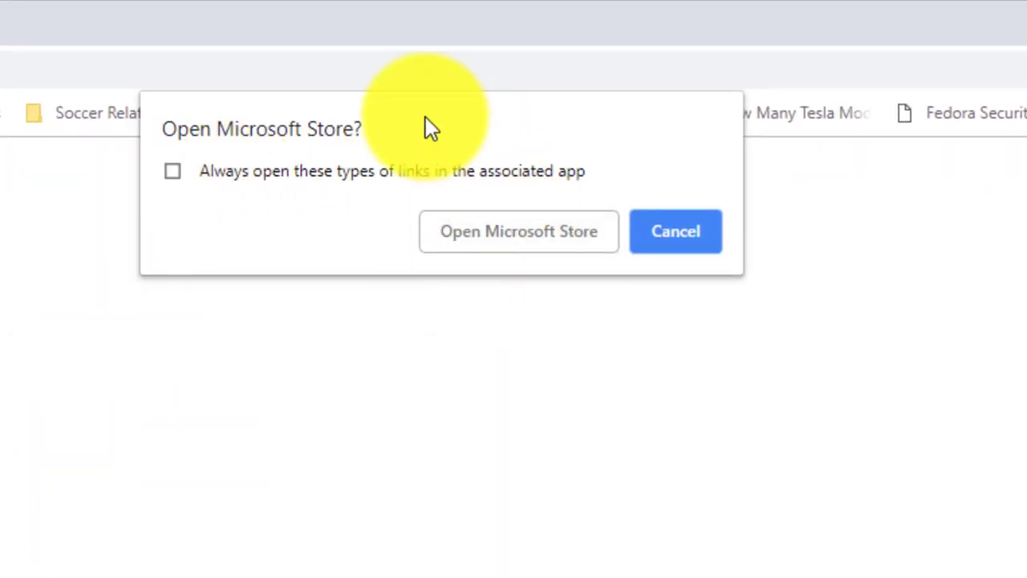
left_click(275, 172)
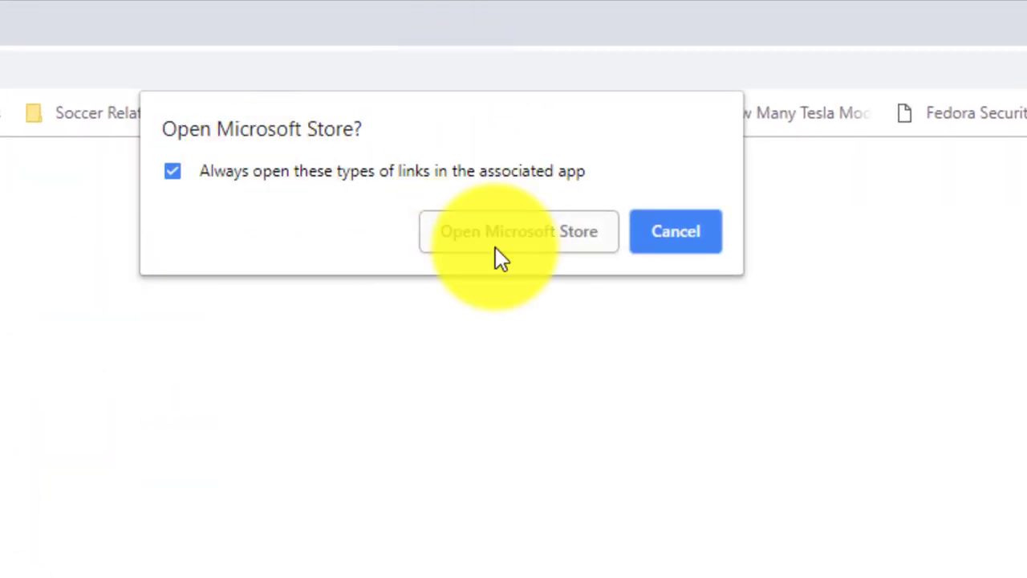
- Hand the download to Microsoft Store, install Power BI Desktop there, and launch it
left_click(495, 248)
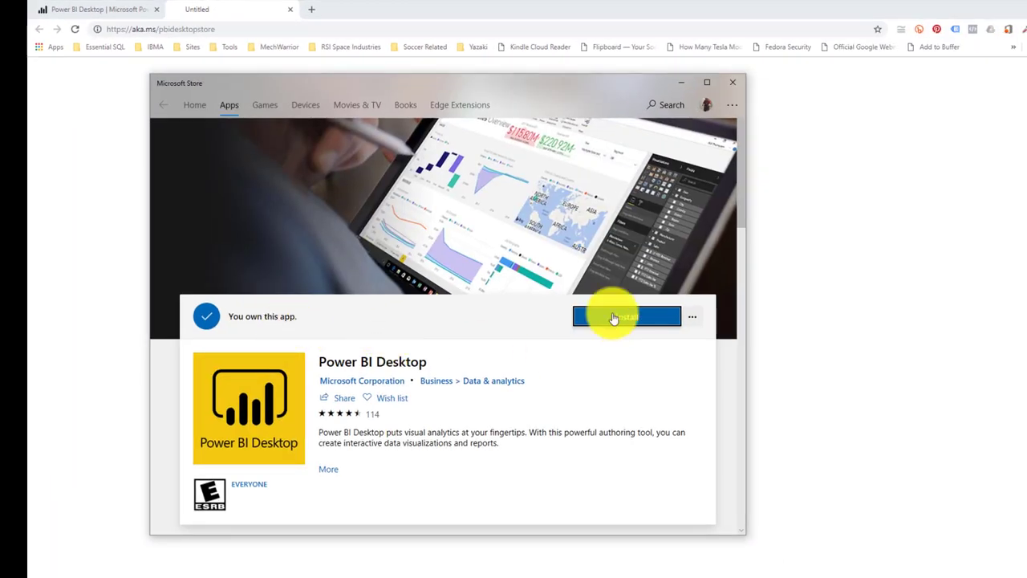
left_click(613, 320)
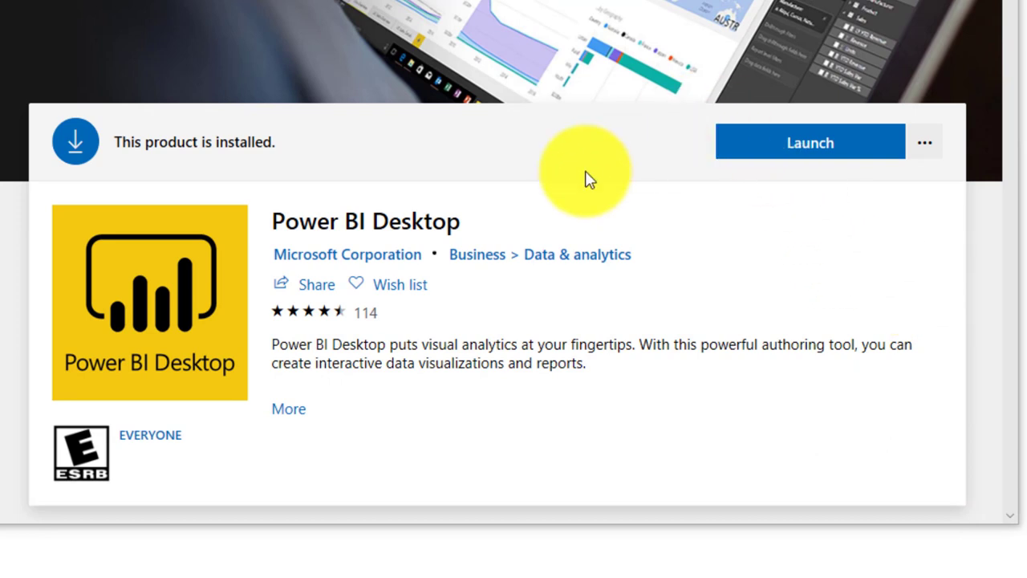
left_click(792, 147)
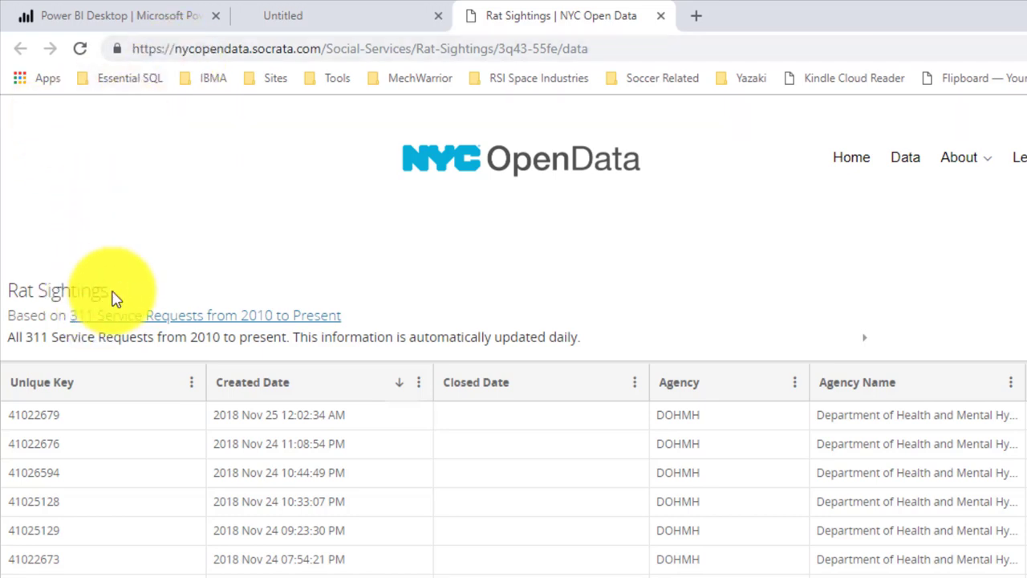
- Export the NYC OpenData Rat Sightings dataset as a CSV file
left_click_drag(110, 294, 7, 292)
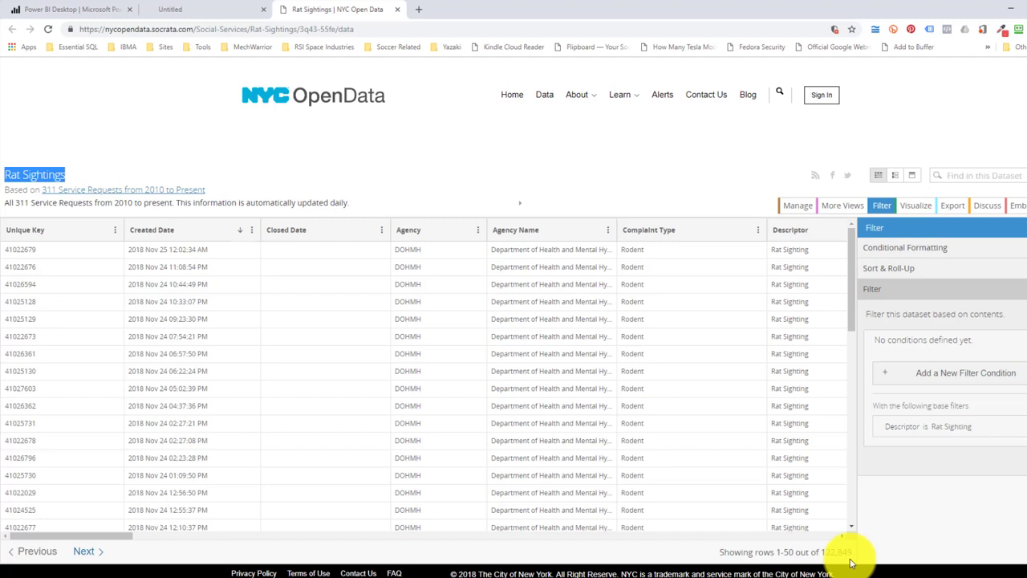
left_click(960, 208)
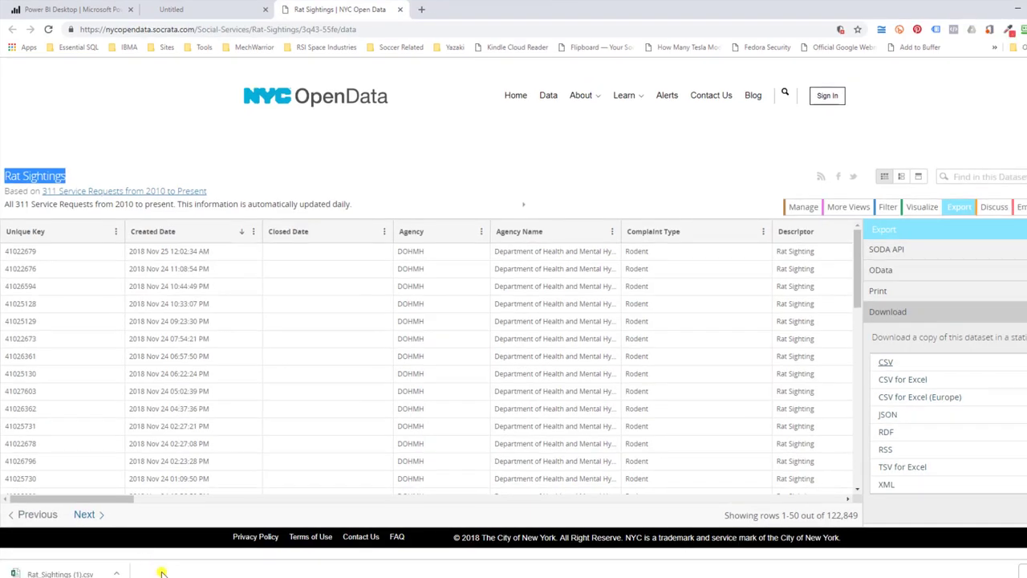
- Reveal the downloaded CSV and create a desktop folder named Rat Sightings Project
left_click(116, 575)
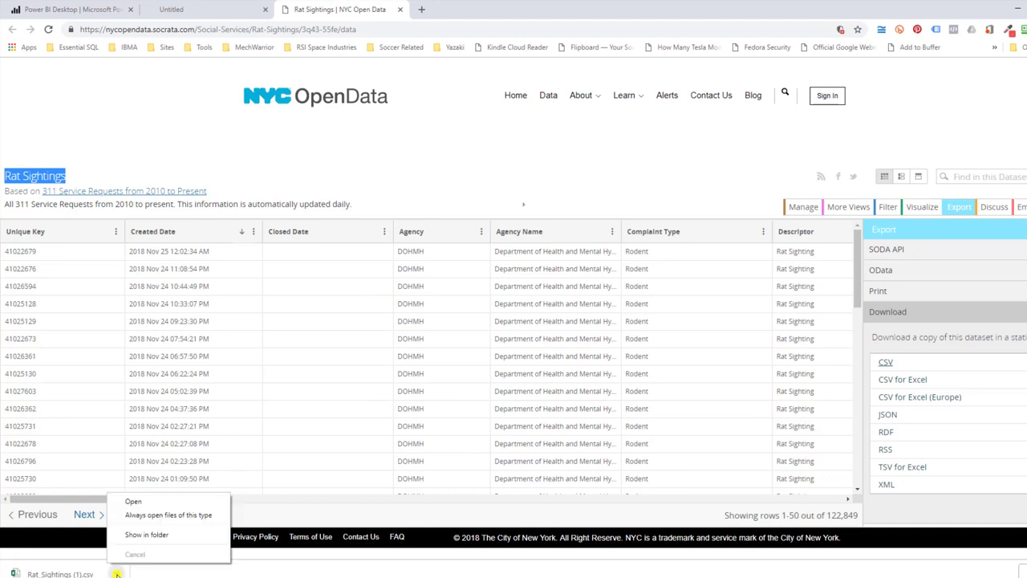
left_click(127, 536)
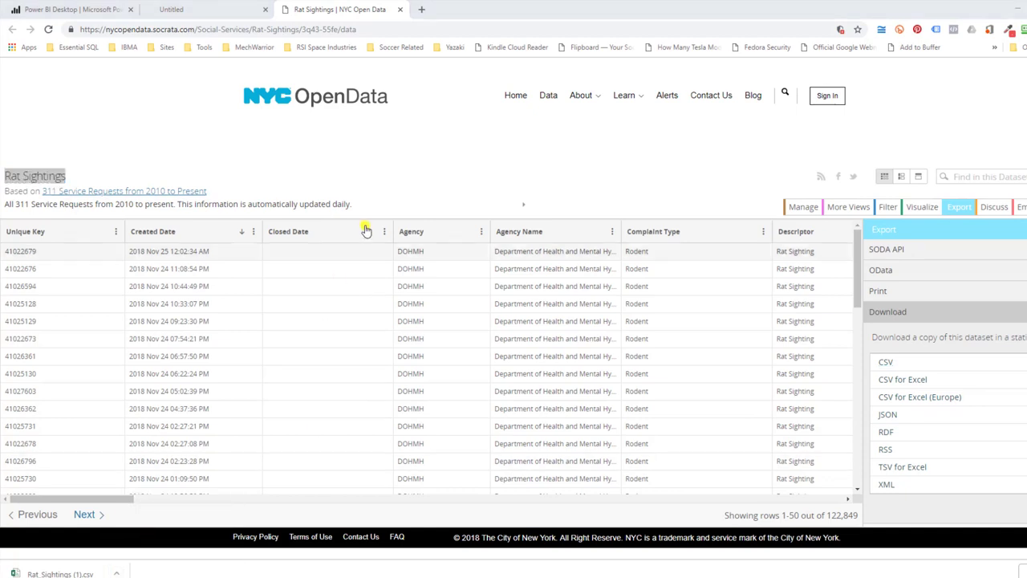
double_click(808, 10)
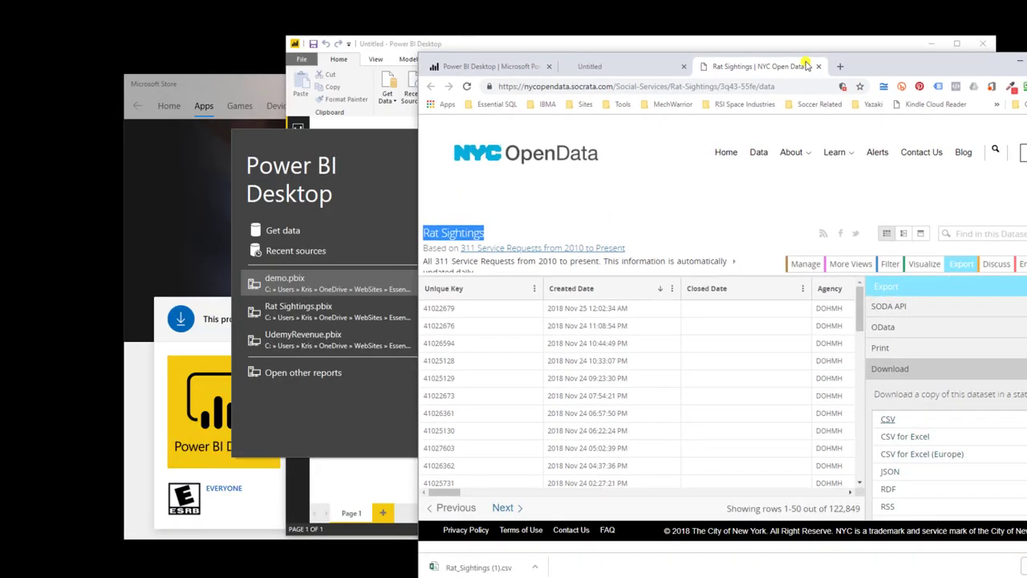
right_click(181, 34)
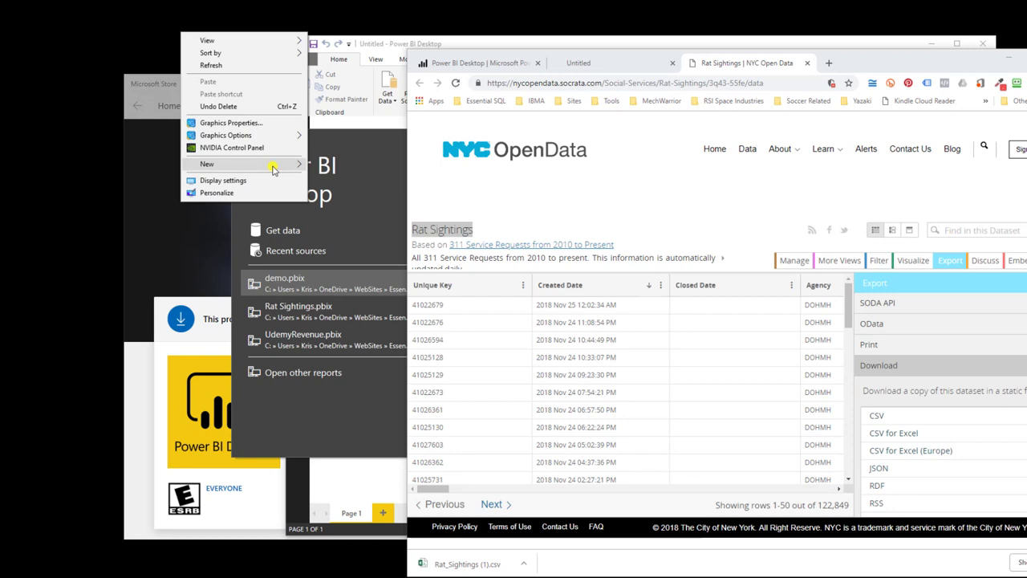
mouse_move(277, 165)
left_click(333, 165)
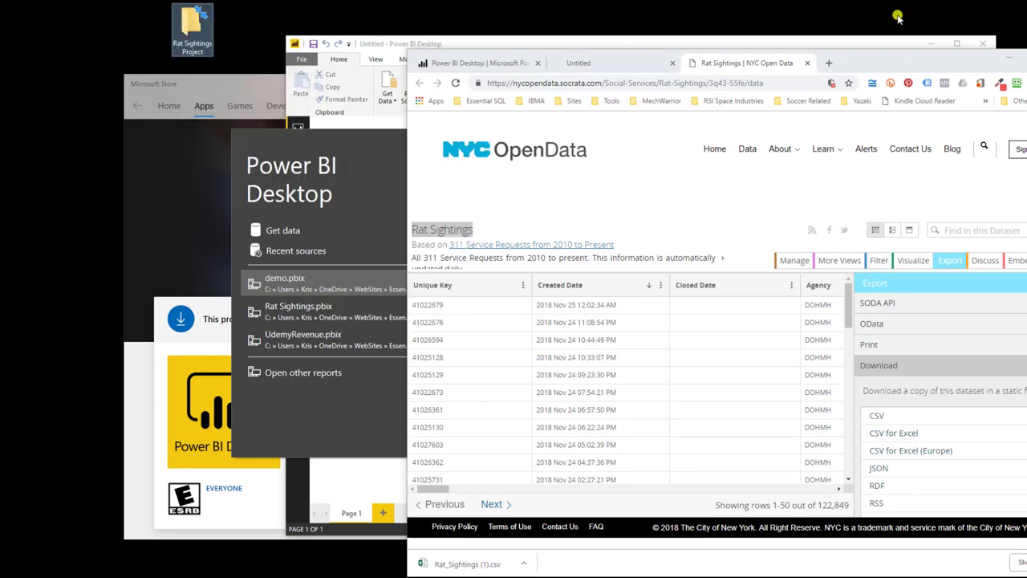
- Move Rat_Sightings.csv into the Rat Sightings Project folder and open the folder to confirm it
left_click_drag(466, 564, 191, 24)
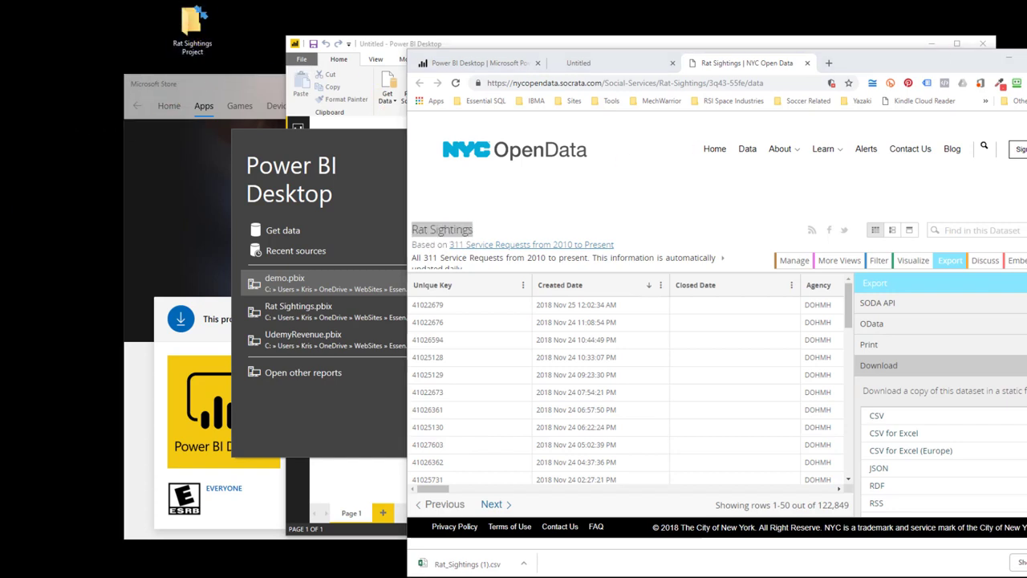
double_click(192, 24)
left_click_drag(717, 424, 406, 77)
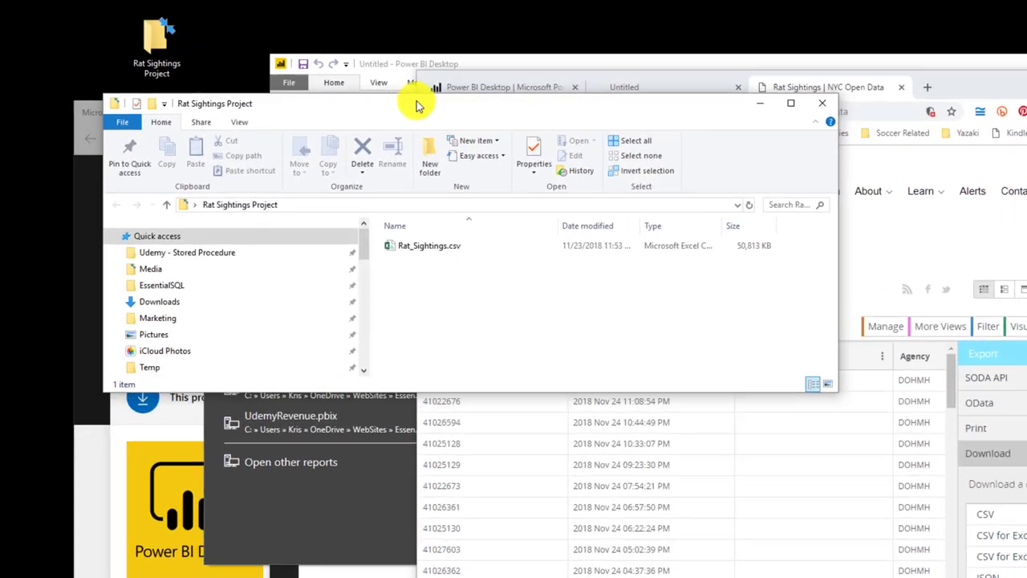
left_click(404, 246)
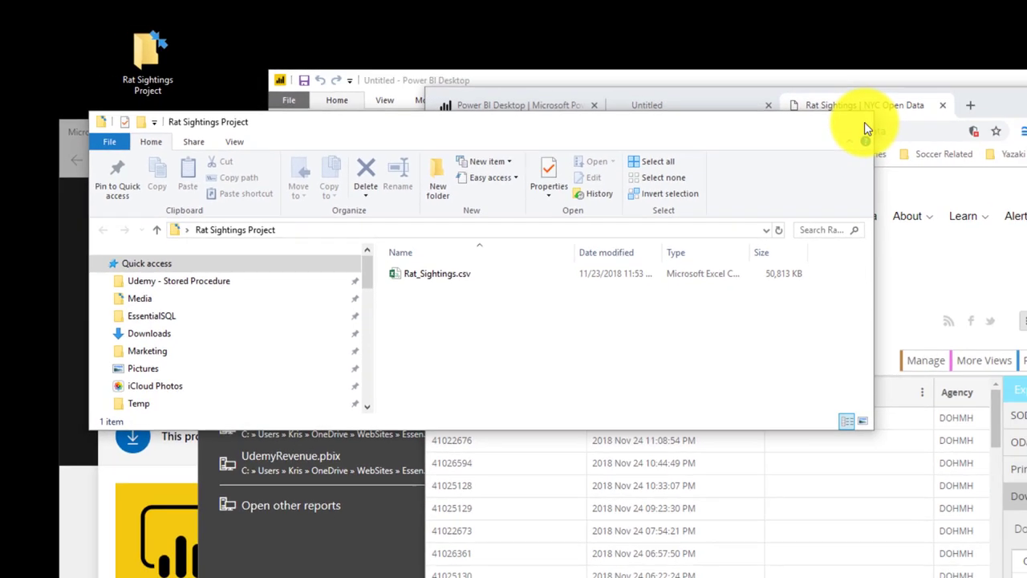
left_click_drag(894, 97, 791, 85)
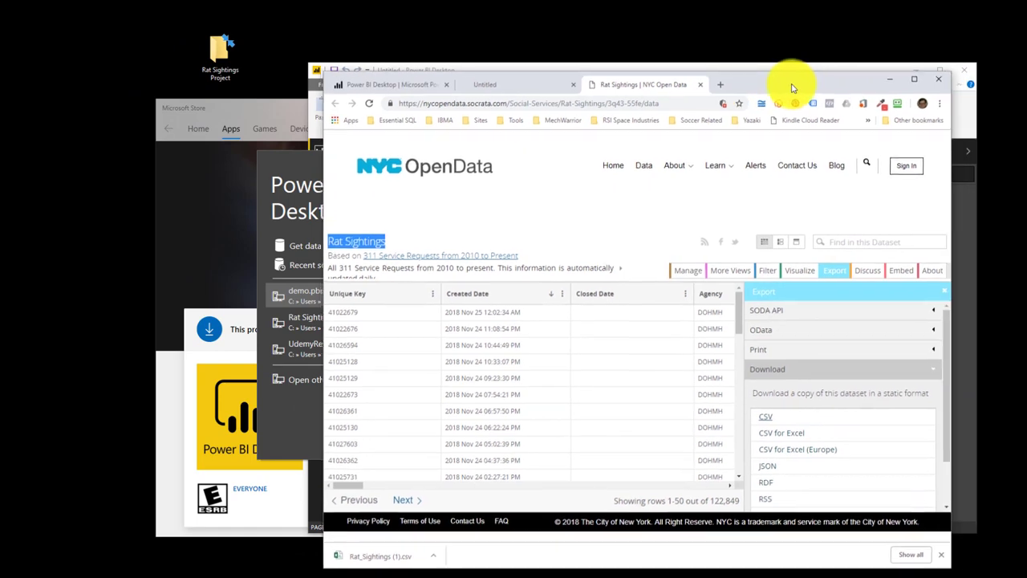
- Close Chrome and the Power BI start screen, then maximize the empty Untitled report
left_click(936, 77)
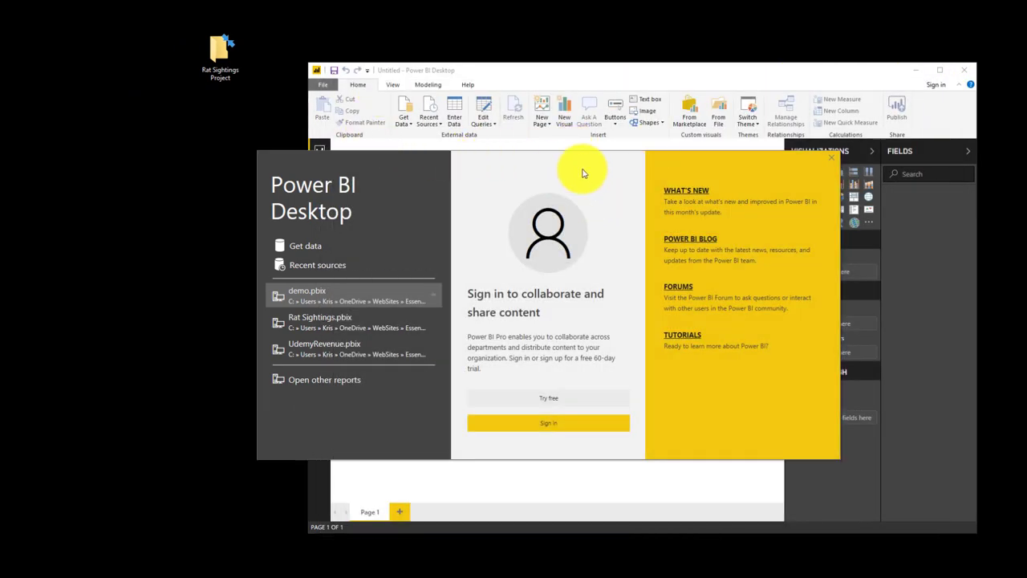
left_click(832, 160)
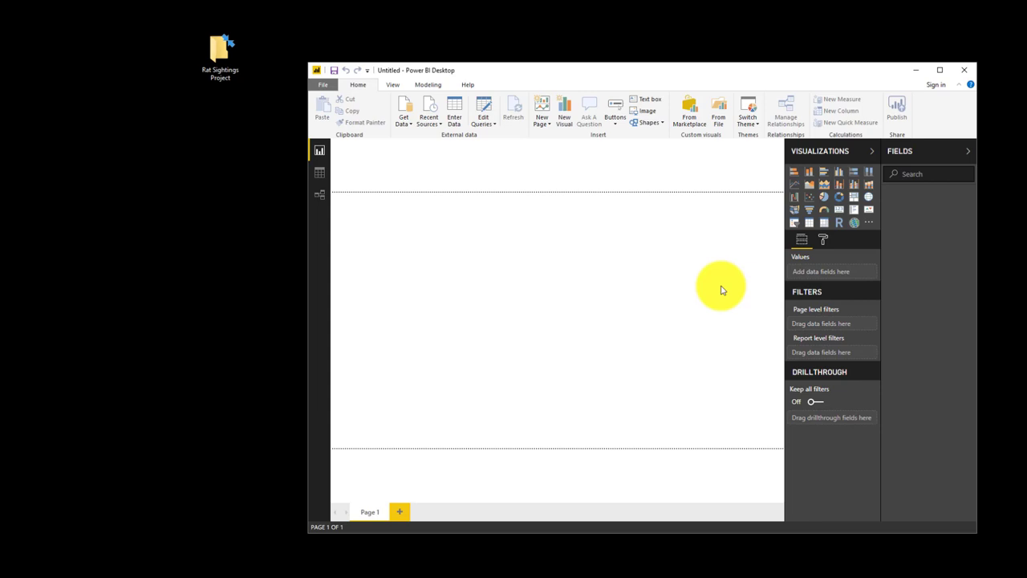
double_click(694, 74)
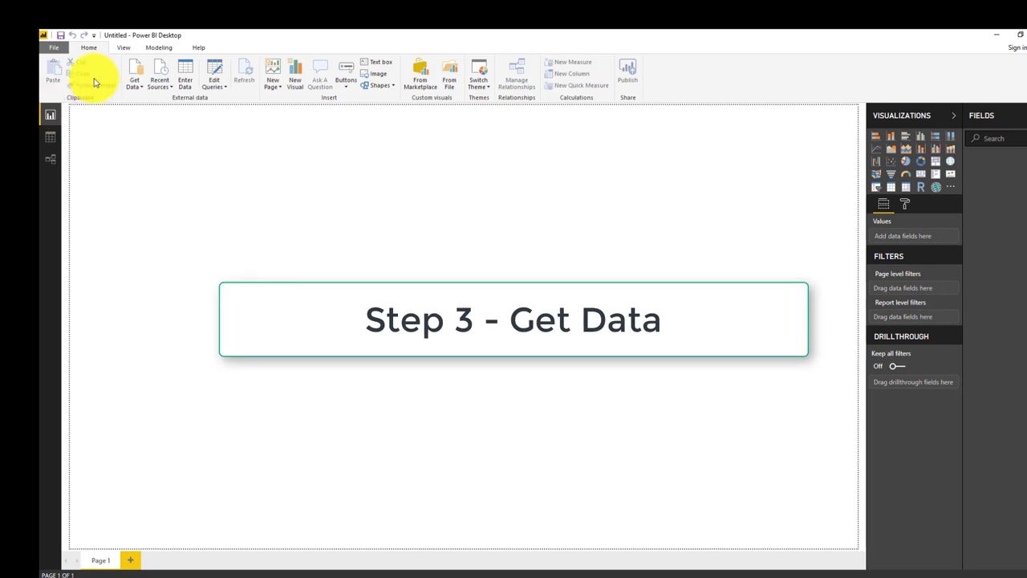
- Choose the Text/CSV connector from Get Data's full connector list and connect
left_click(136, 85)
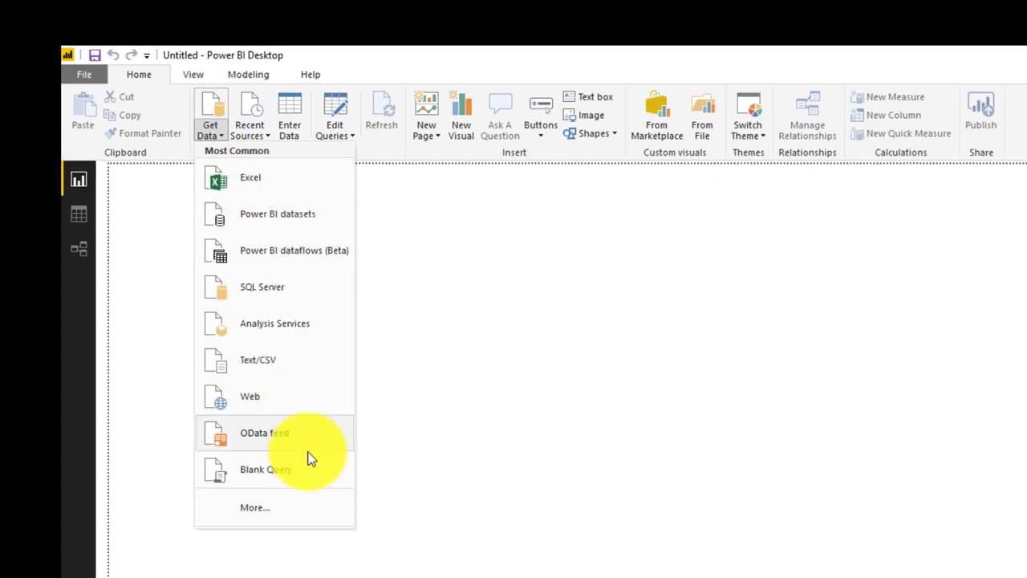
left_click(270, 507)
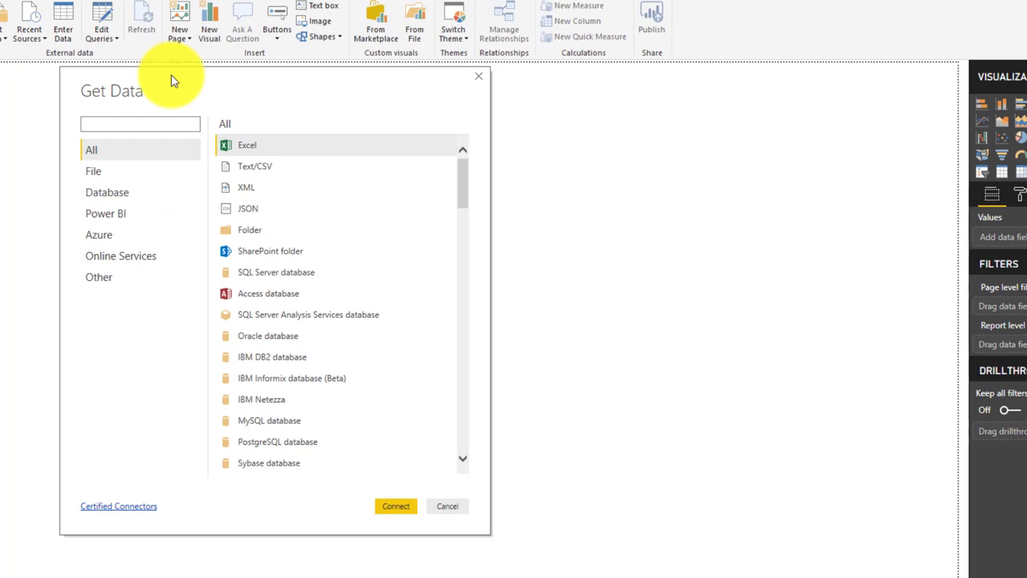
mouse_move(538, 182)
left_mouse_down()
mouse_move(562, 233)
mouse_move(572, 329)
mouse_move(557, 469)
mouse_move(533, 343)
mouse_move(532, 184)
left_mouse_up()
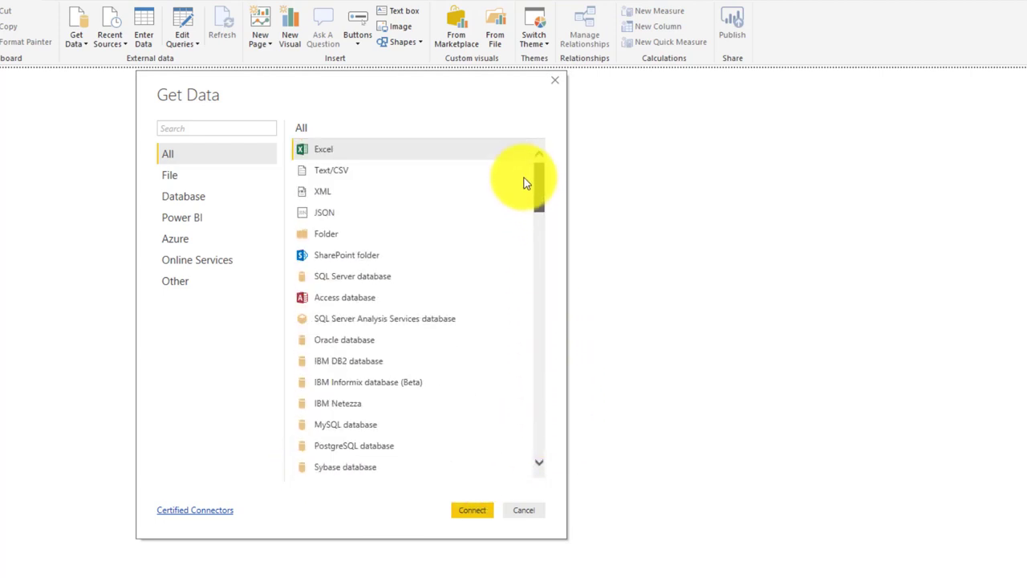
left_click(316, 170)
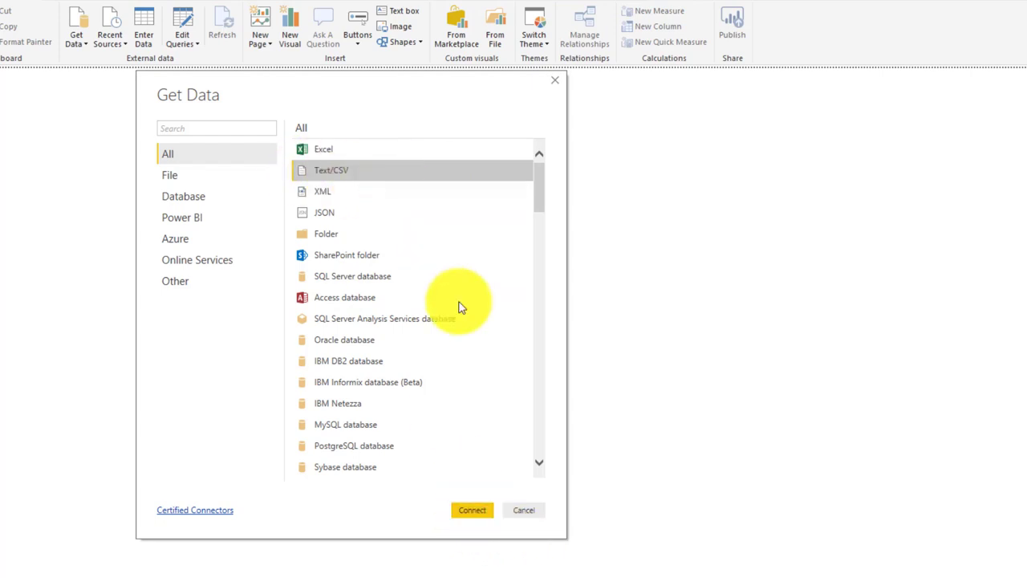
left_click(473, 511)
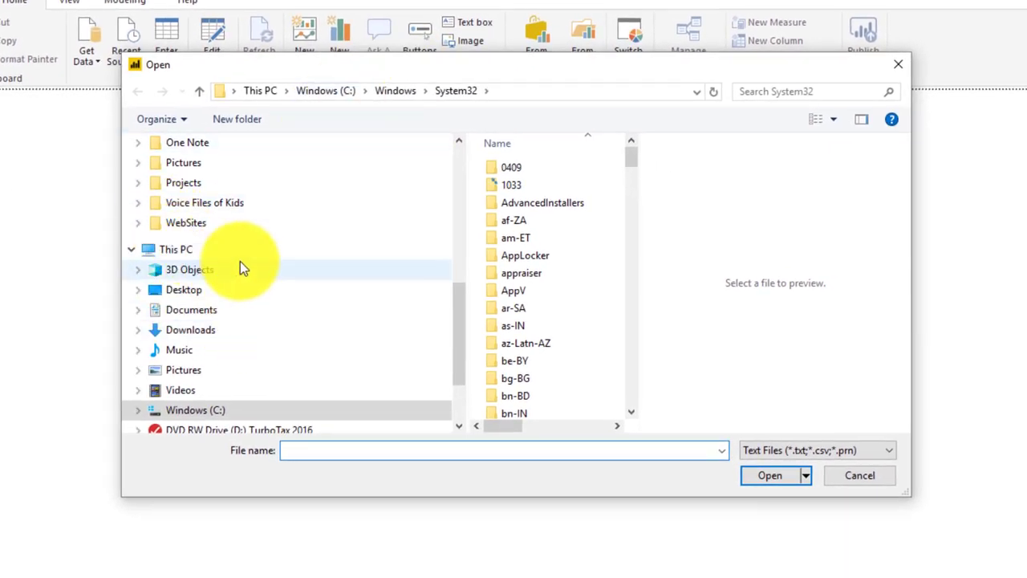
- Open Desktop\Rat Sightings Project\Rat_Sightings.csv and load it, bringing in 122,798 rows with 2 errors
scroll(238, 268, "up", 1)
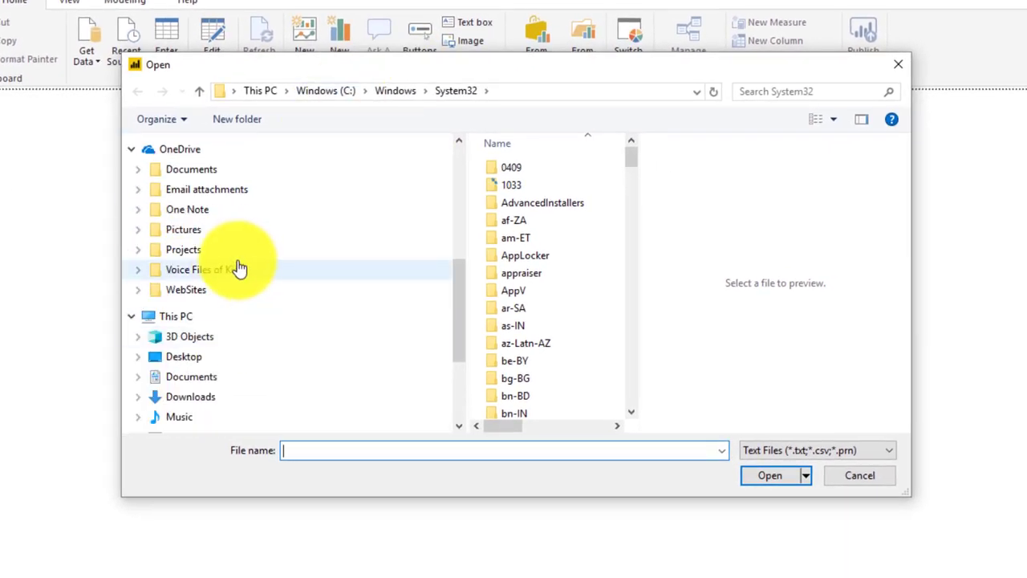
left_click(177, 358)
double_click(521, 210)
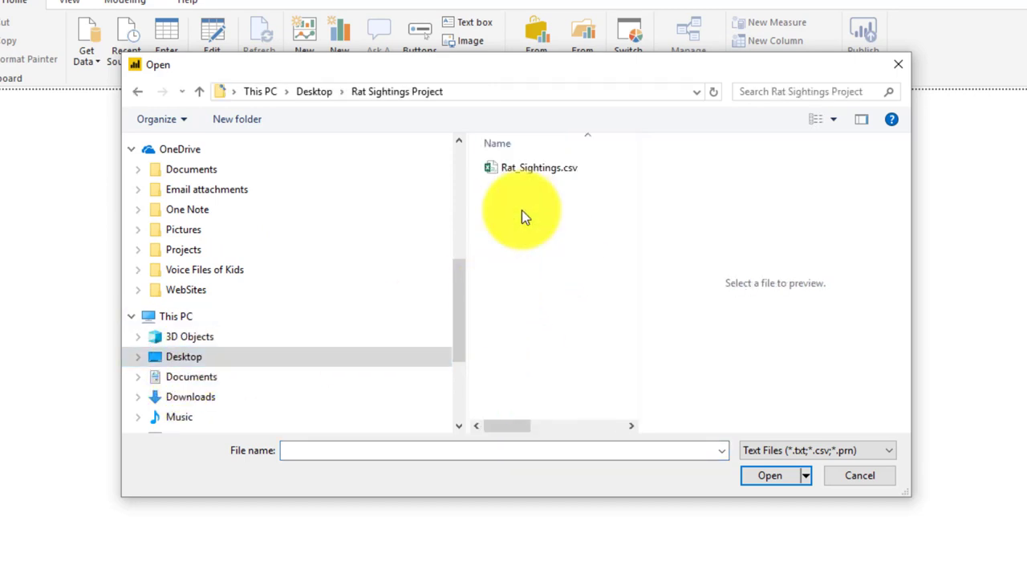
left_click(538, 169)
left_click(753, 469)
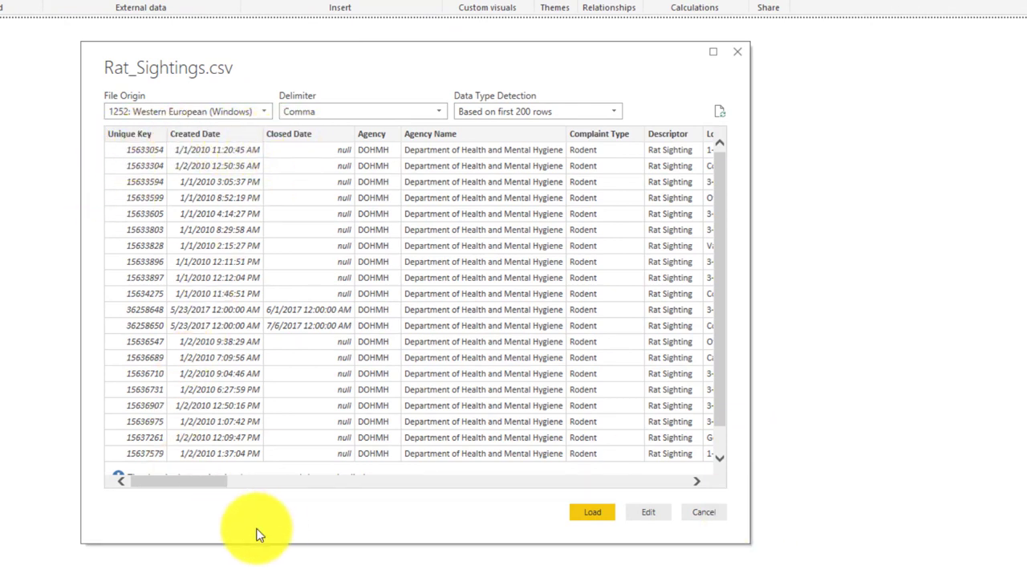
left_click_drag(185, 484, 103, 463)
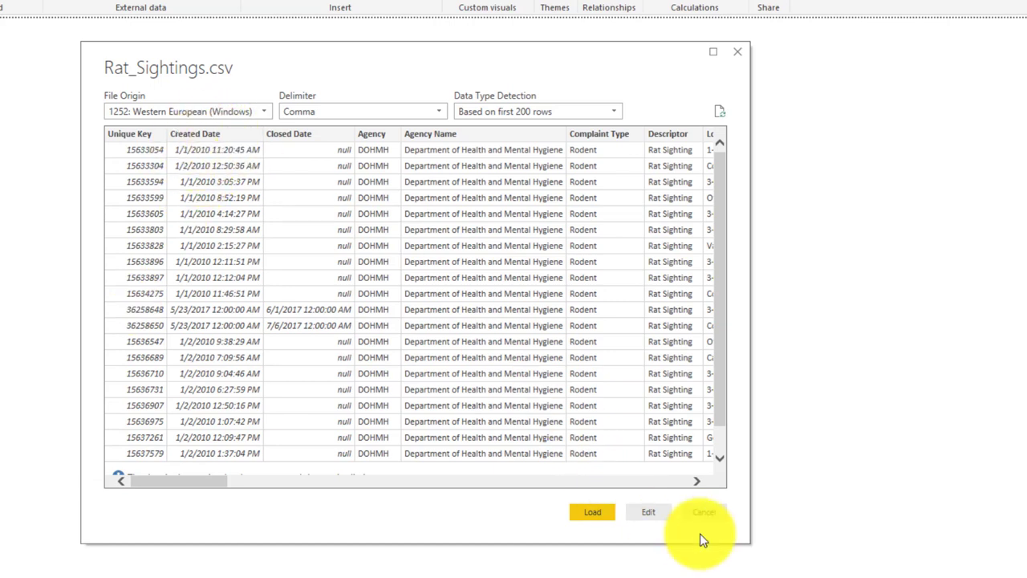
left_click(592, 514)
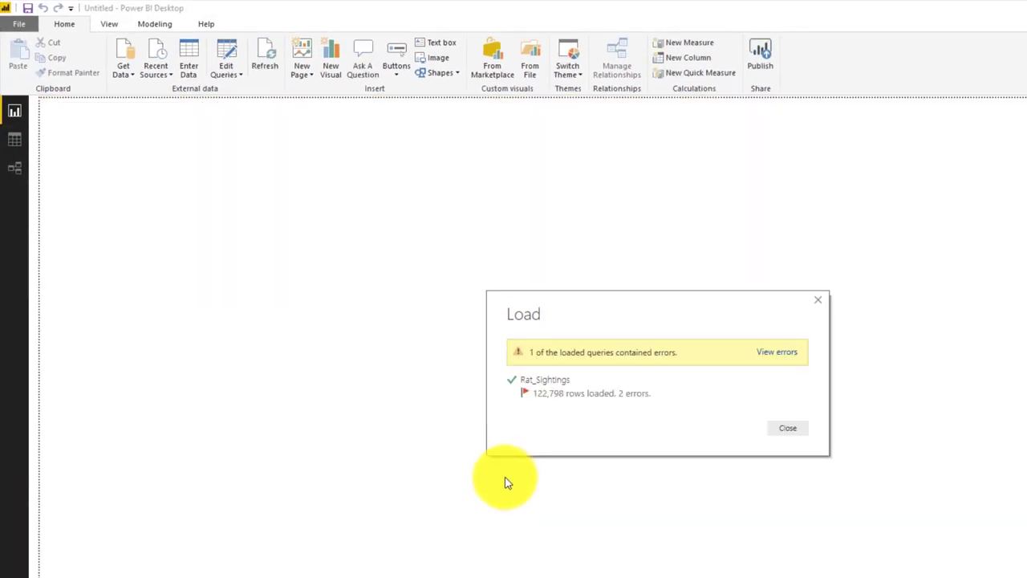
- Close the Load summary and look over the loaded Rat_Sightings table
left_click(784, 429)
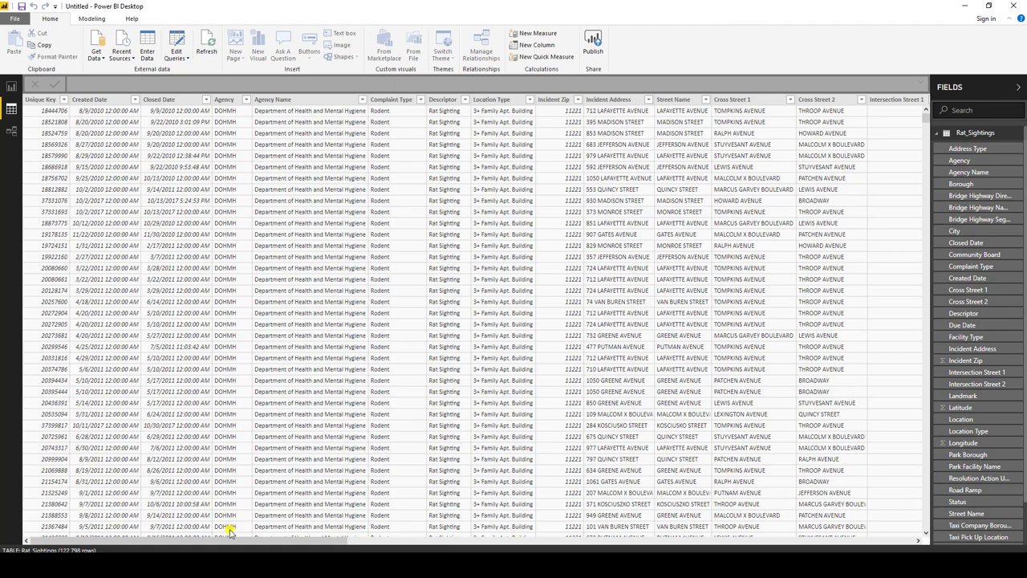
left_click_drag(245, 543, 349, 548)
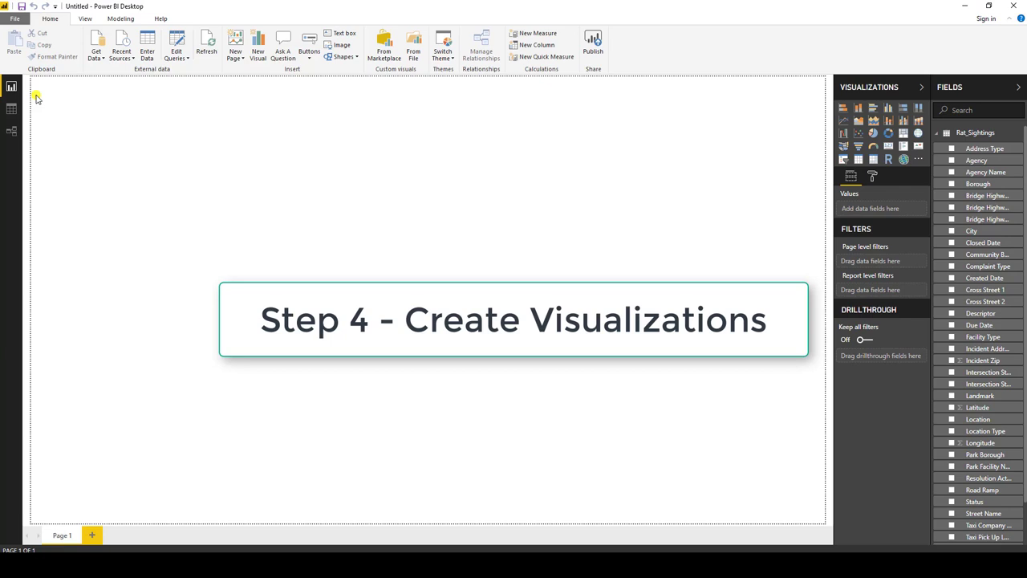
- Save the report as Rat Sightings in the Desktop's Rat Sightings Project folder
left_click(15, 17)
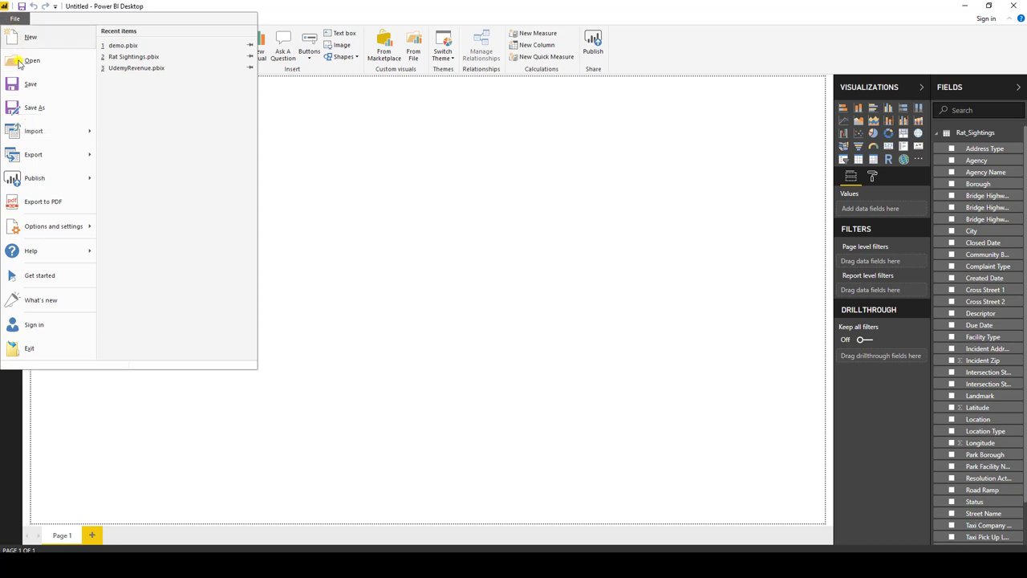
left_click(20, 107)
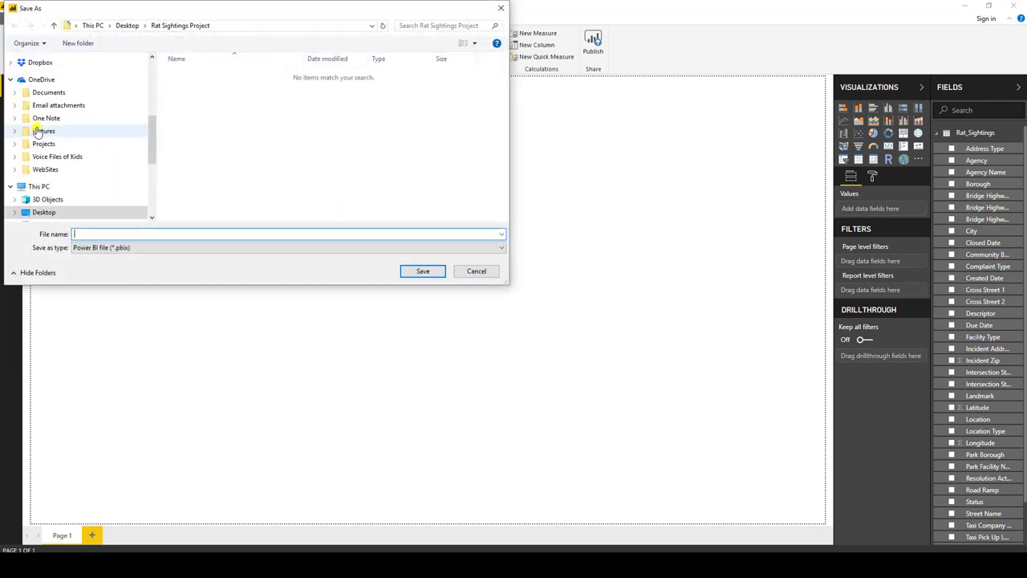
scroll(48, 152, "down", 1)
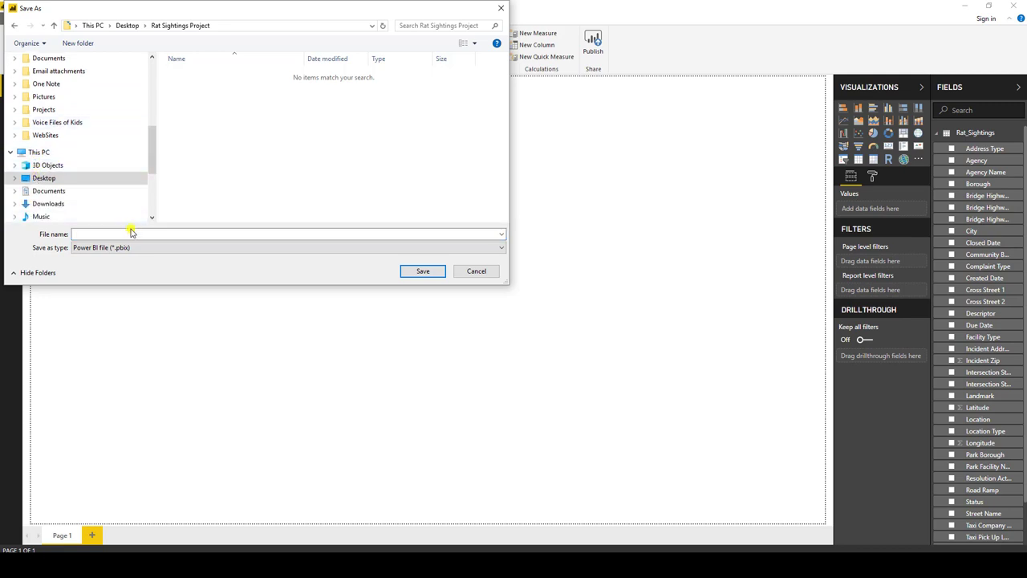
type("Rat S")
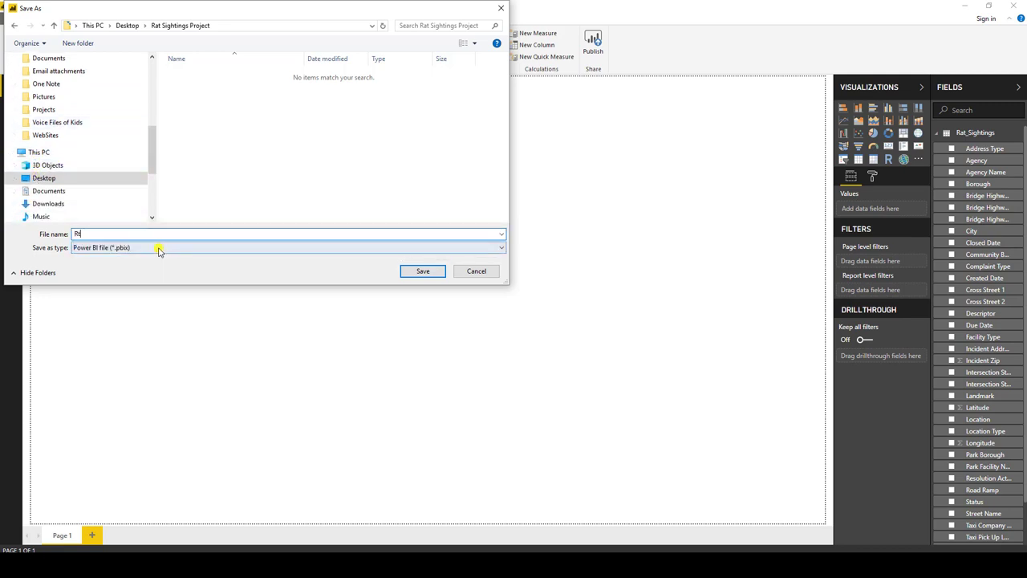
type("at")
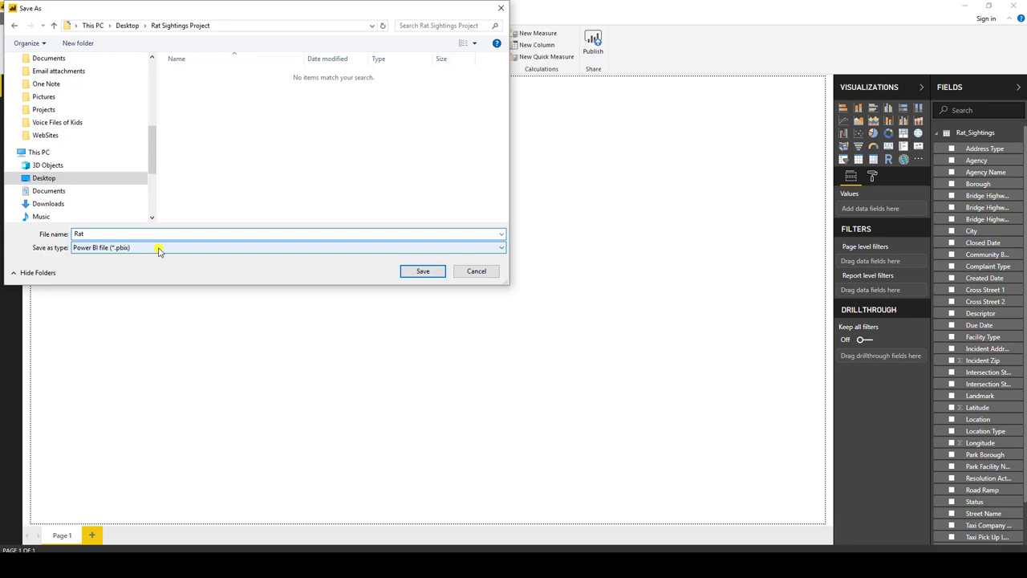
type("ightings")
left_click(420, 271)
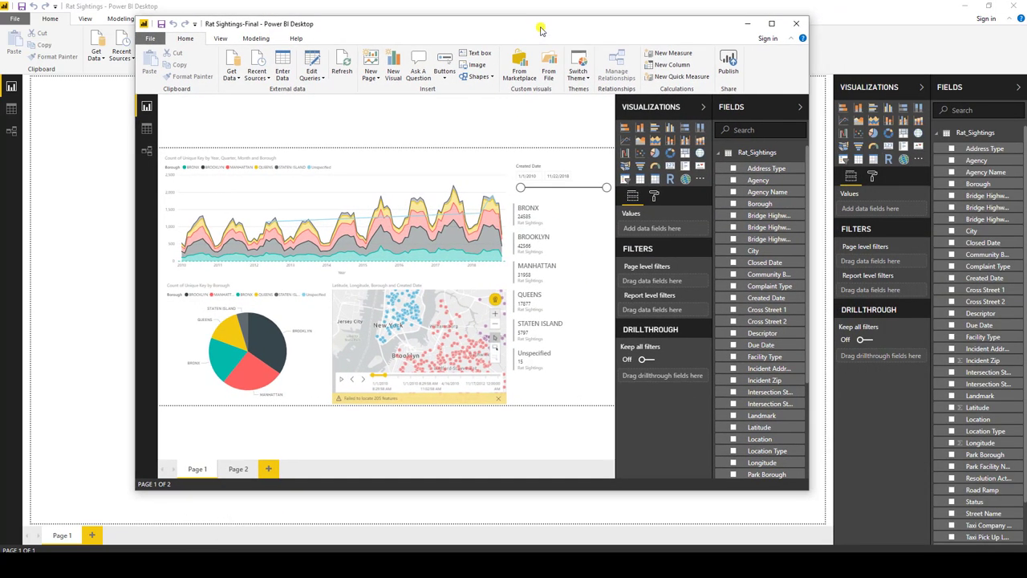
- Maximize the Rat Sightings-Final report and narrow its Created Date slicer to 11/16/2014–10/26/2016
double_click(540, 29)
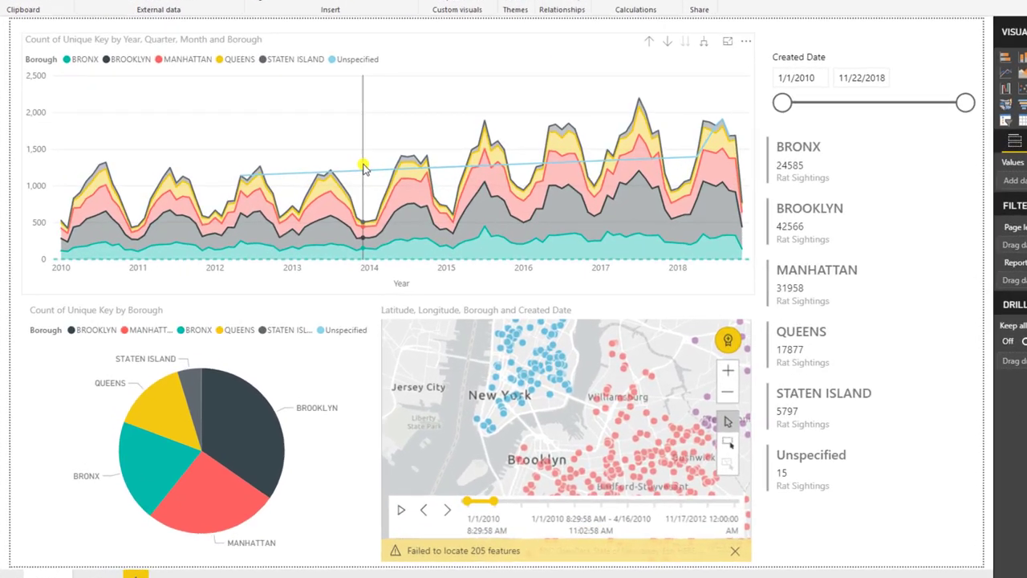
mouse_move(364, 166)
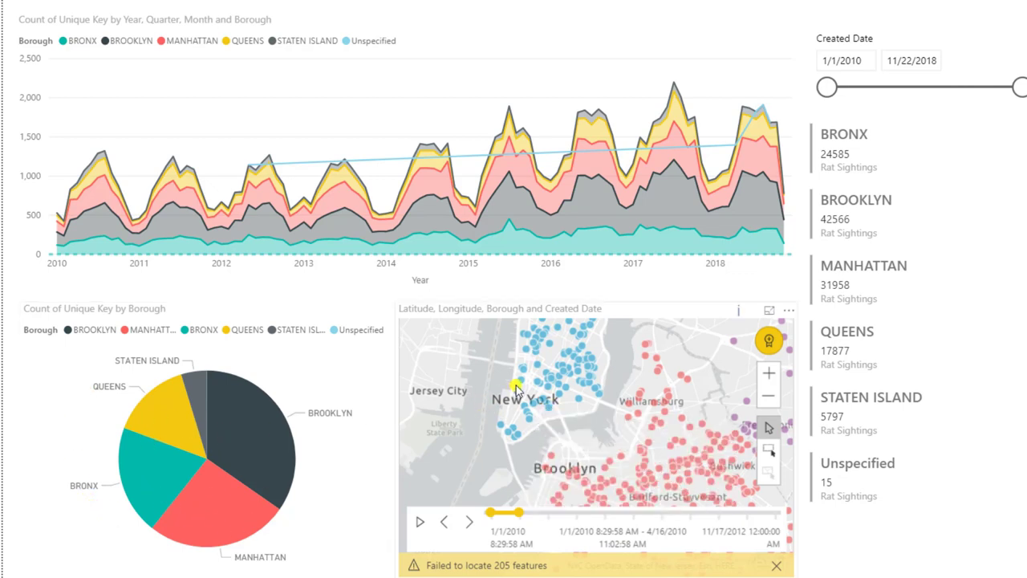
mouse_move(583, 371)
mouse_move(677, 456)
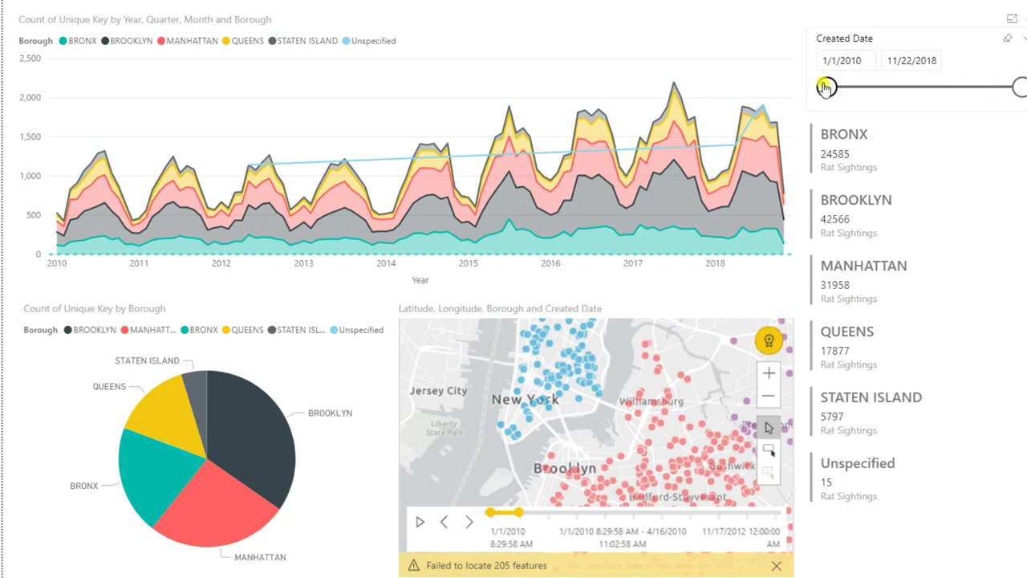
left_click_drag(826, 87, 937, 88)
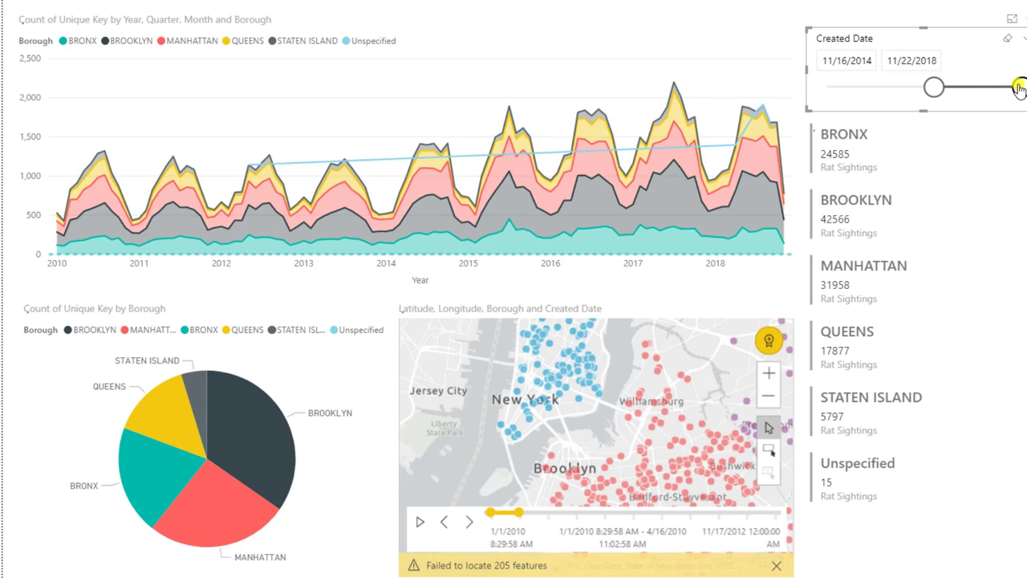
left_click_drag(1019, 87, 979, 87)
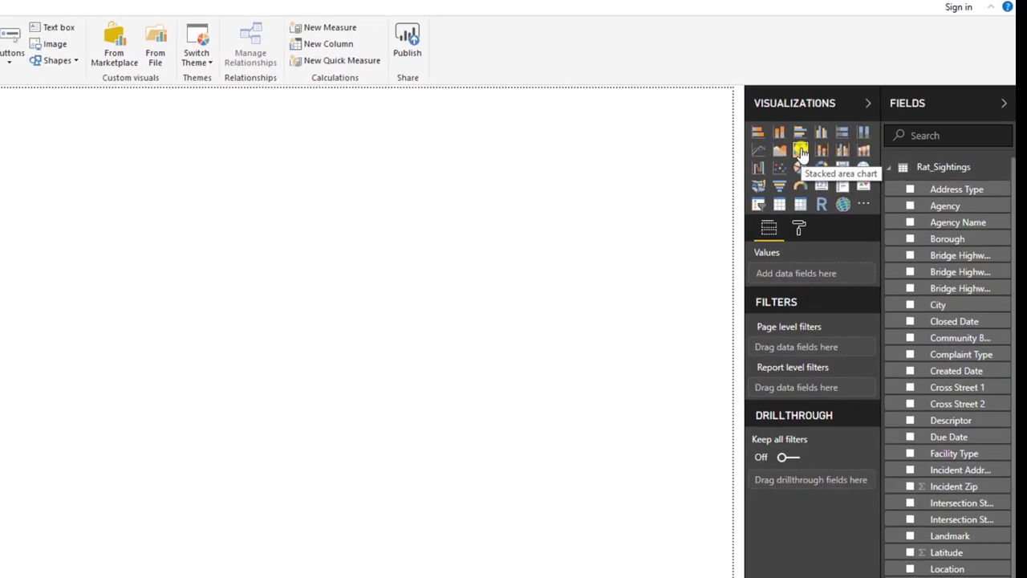
- Add a stacked area chart counting Unique Key, with Created Date on the axis and Borough as legend
left_click(957, 113)
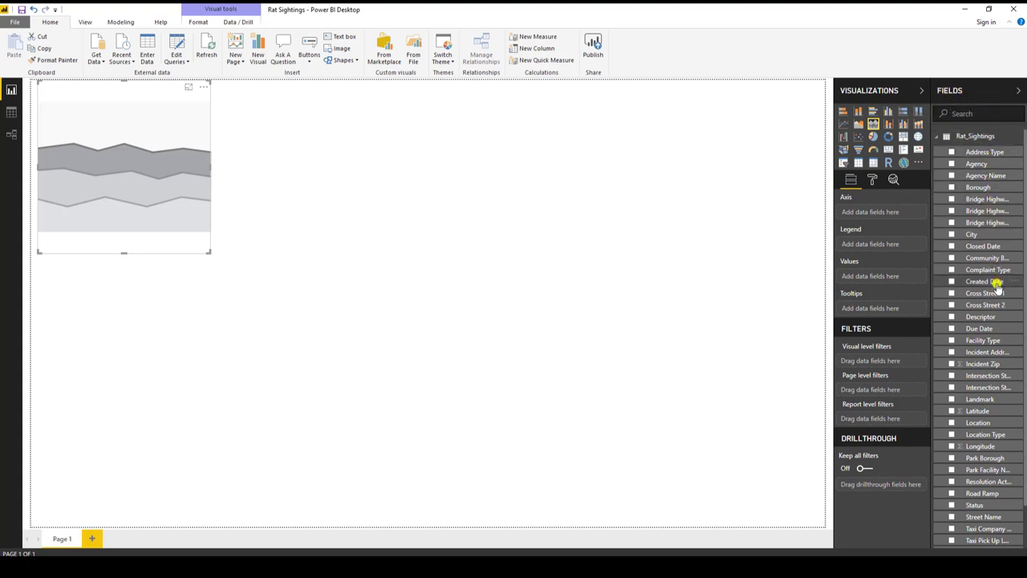
left_click_drag(994, 286, 896, 214)
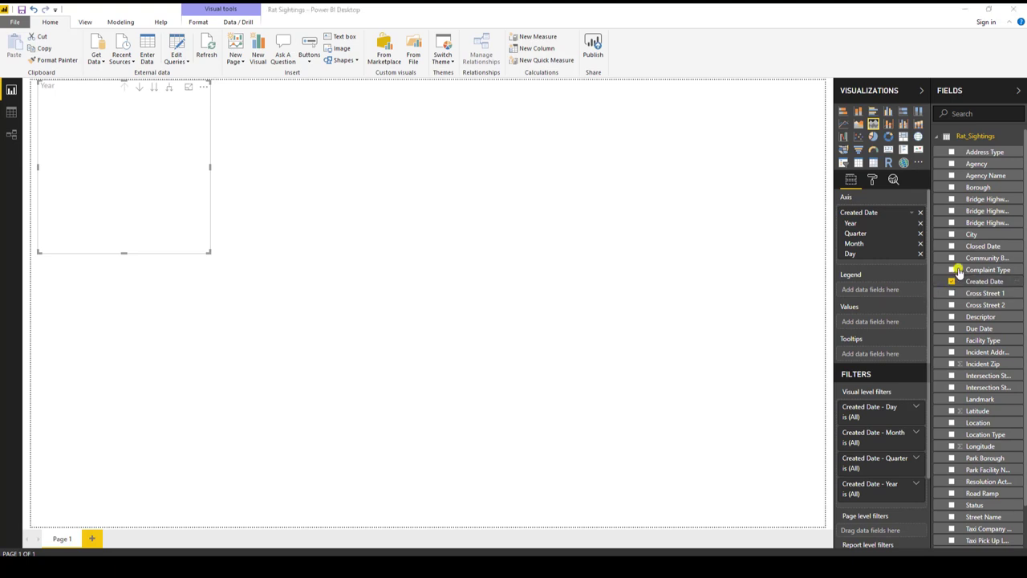
left_click_drag(985, 188, 883, 291)
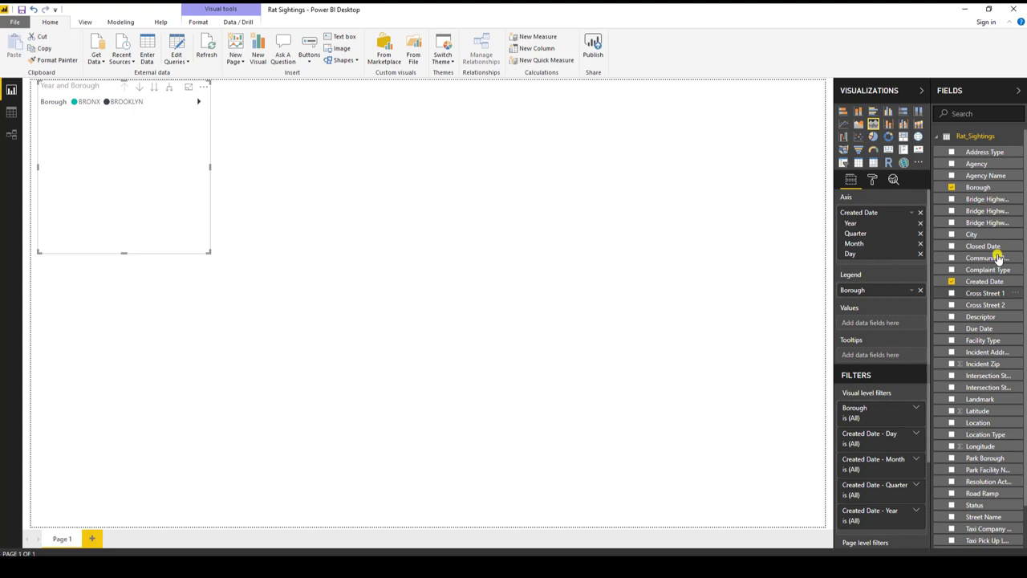
scroll(975, 337, "down", 2)
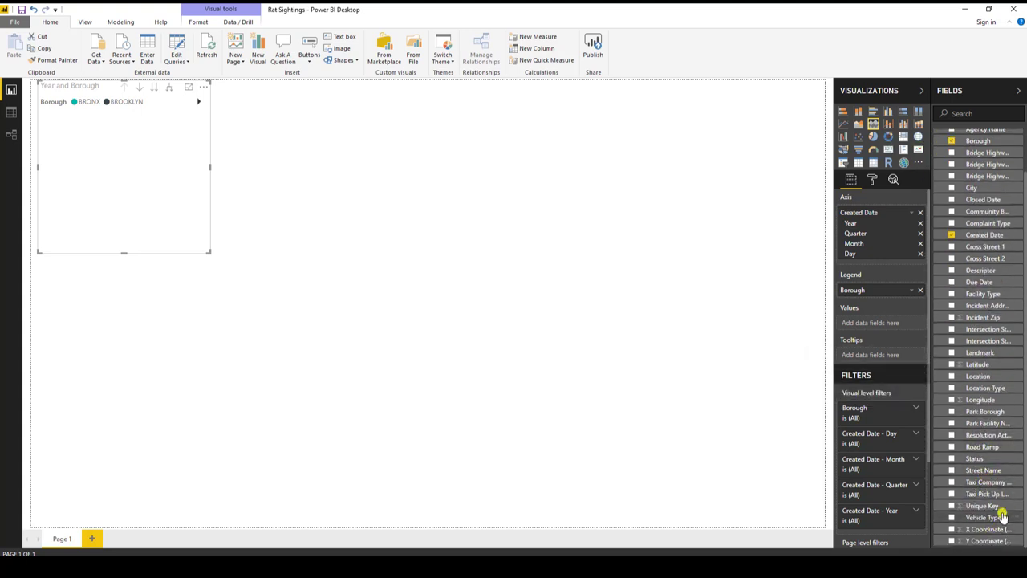
left_click_drag(980, 506, 901, 324)
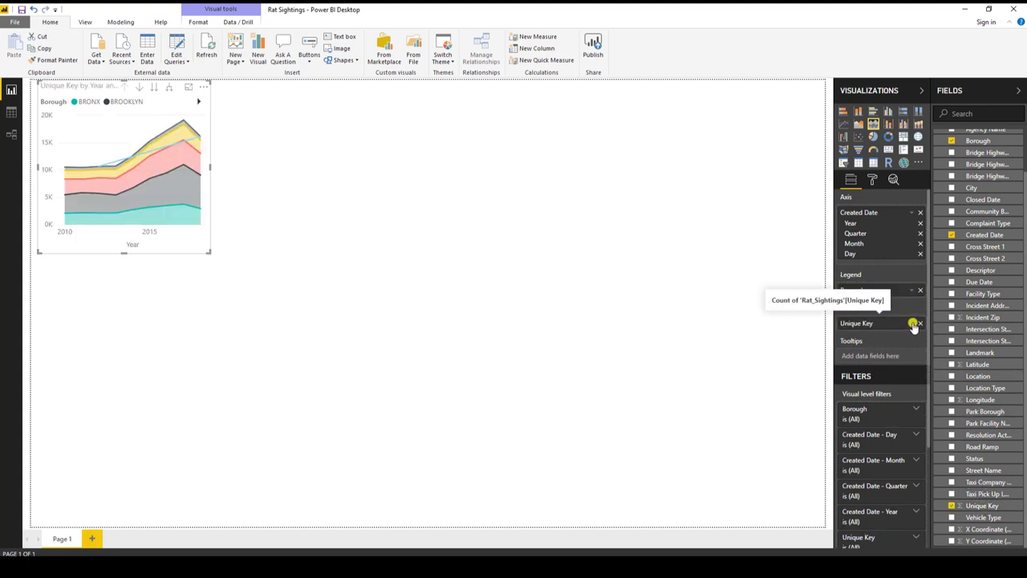
left_click(912, 323)
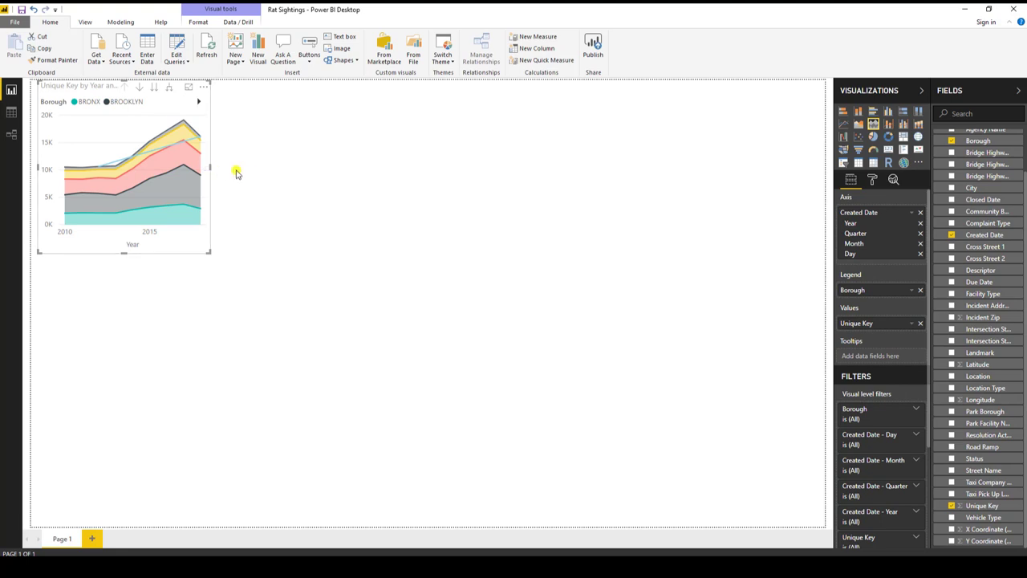
- Widen the area chart across the page and remove the Quarter level from its date axis
left_click_drag(237, 173, 580, 160)
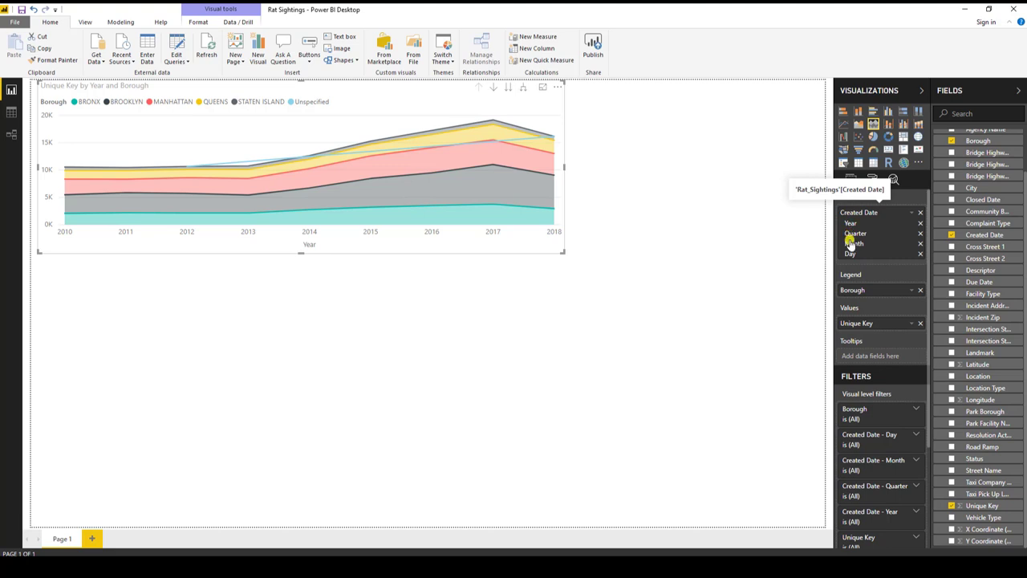
left_click(920, 234)
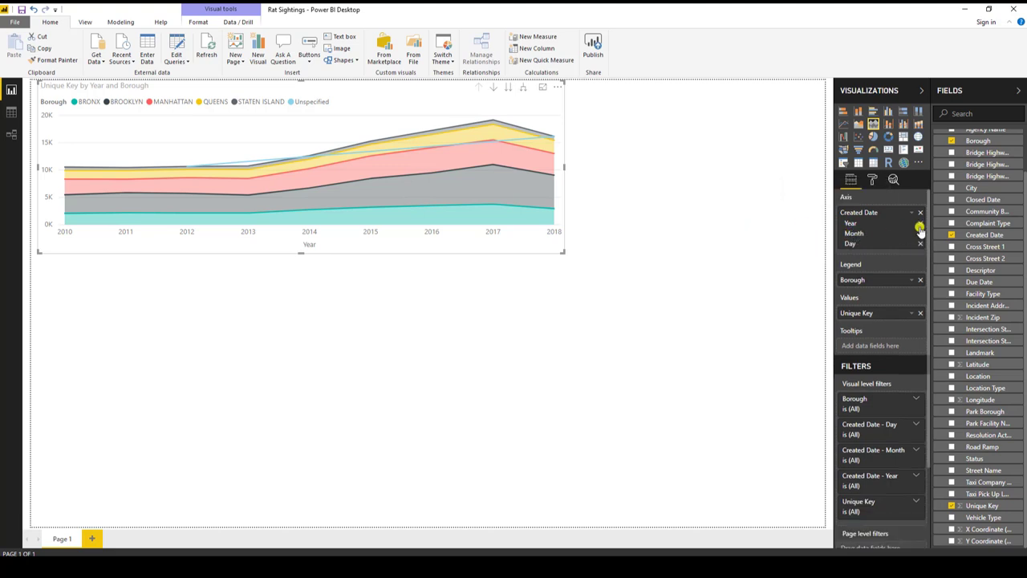
left_click(736, 141)
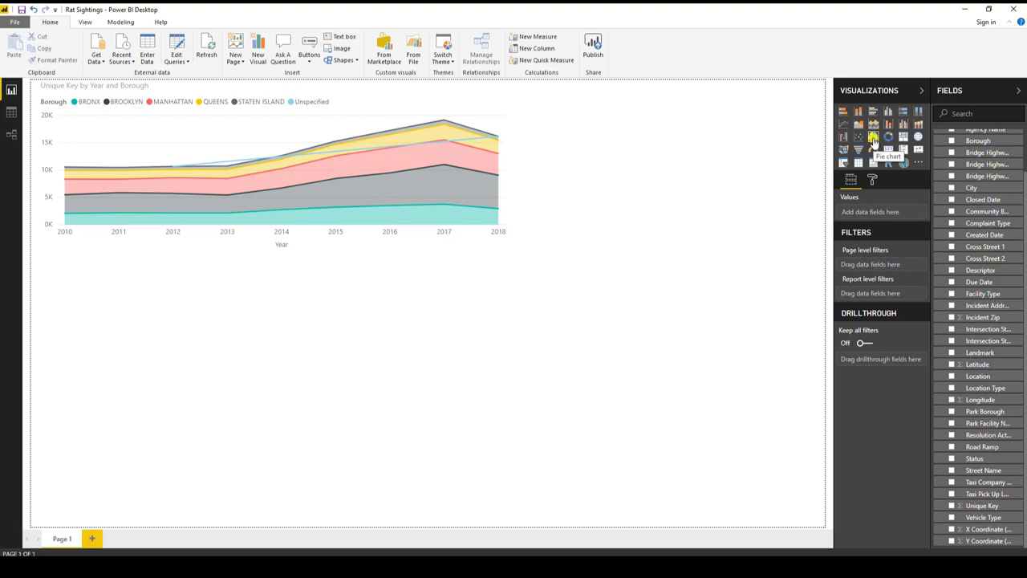
- Add a pie chart counting Unique Key by Borough, shrunk and placed beneath the area chart
left_click(873, 139)
left_click_drag(258, 295, 283, 327)
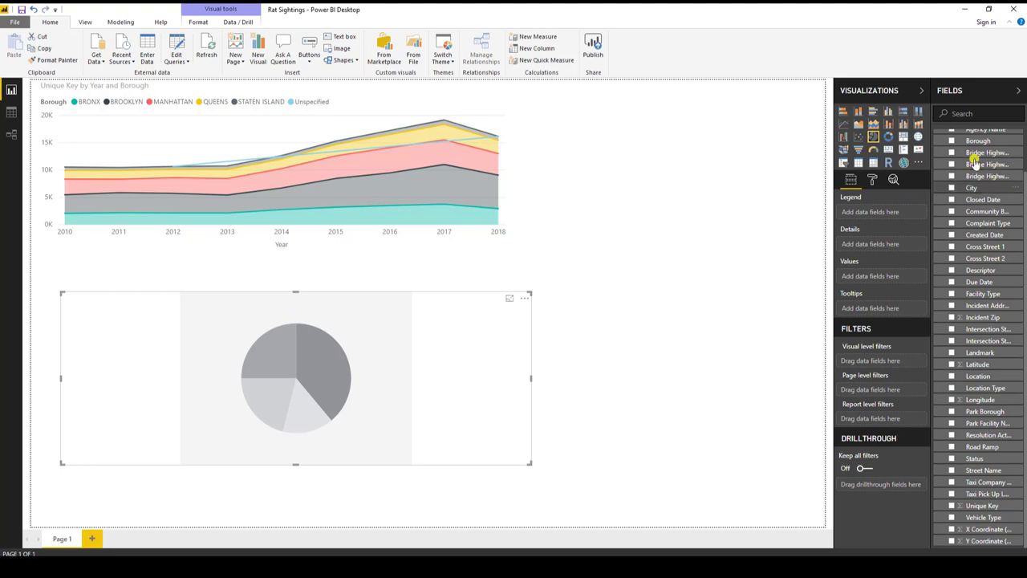
scroll(973, 160, "up", 2)
left_click_drag(983, 187, 881, 212)
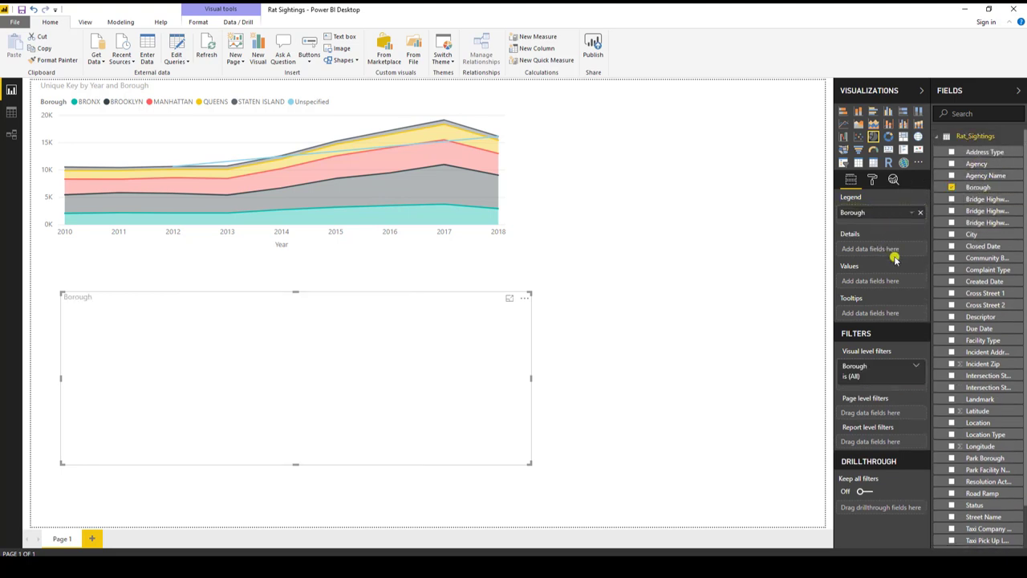
scroll(990, 406, "down", 1)
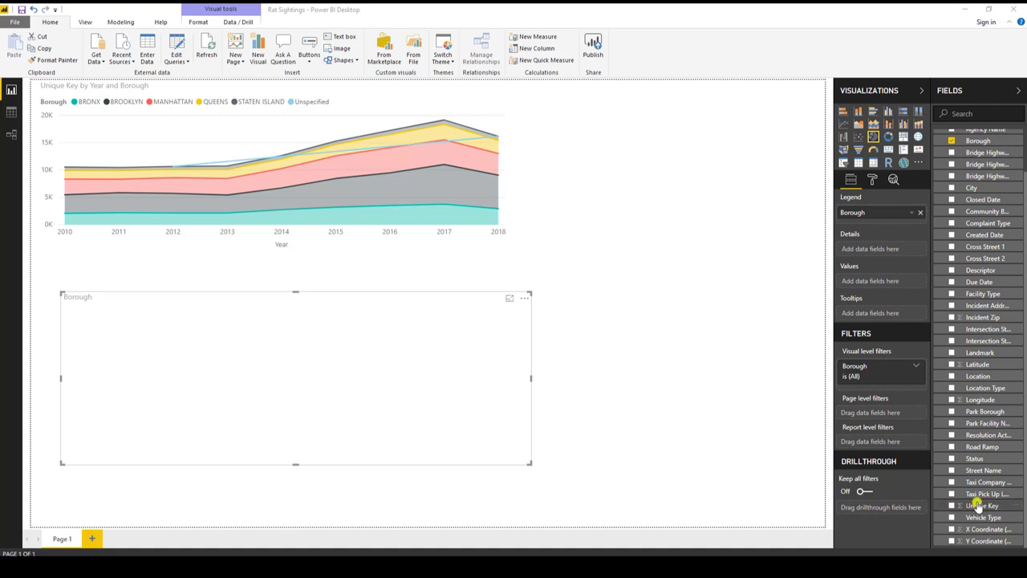
left_click_drag(975, 506, 889, 279)
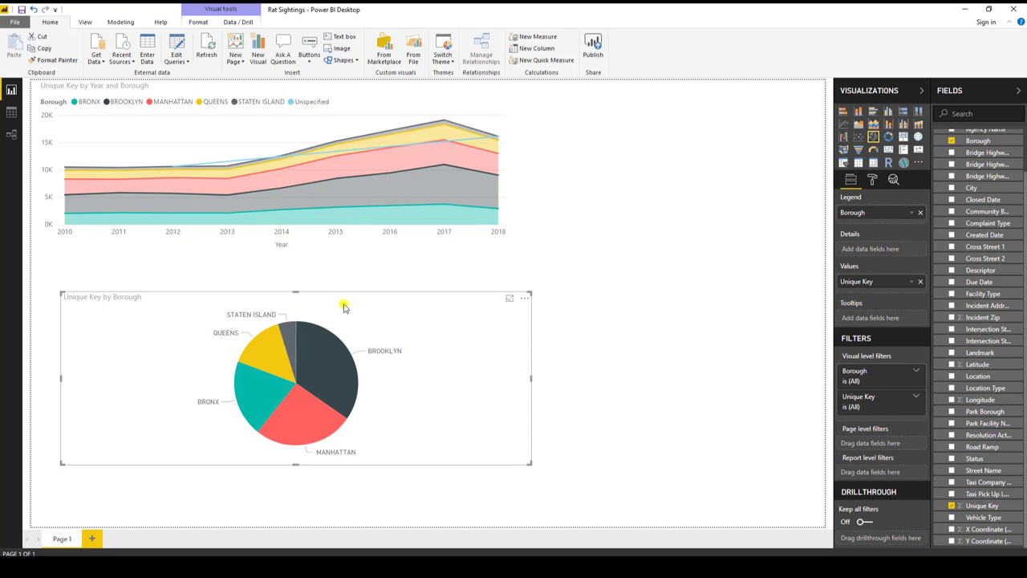
left_click_drag(343, 306, 338, 275)
left_click_drag(527, 337, 300, 337)
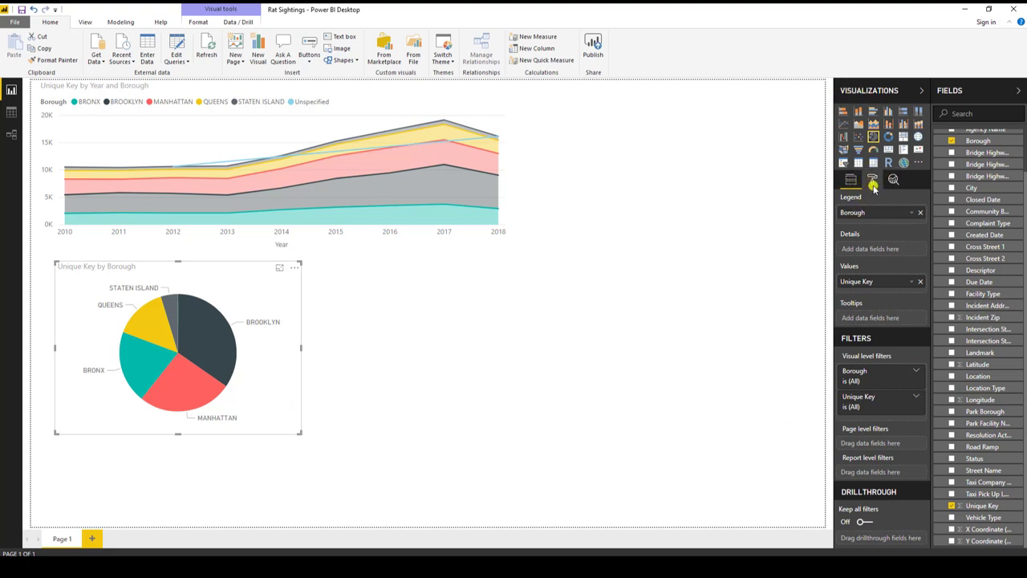
- Turn on the pie chart's legend and select the Bronx, Brooklyn and Manhattan slices together
left_click(872, 181)
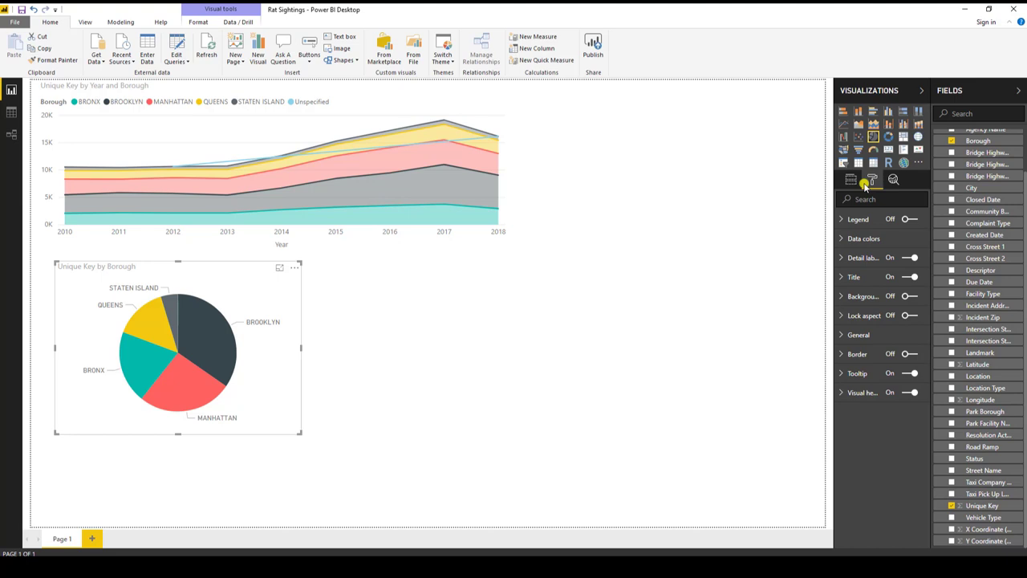
left_click(905, 219)
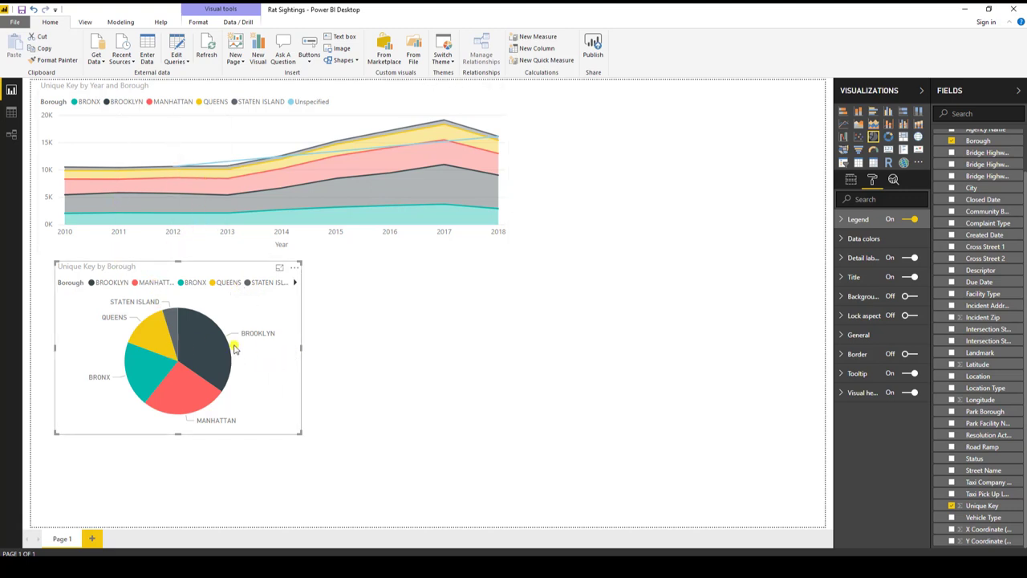
left_click(187, 406)
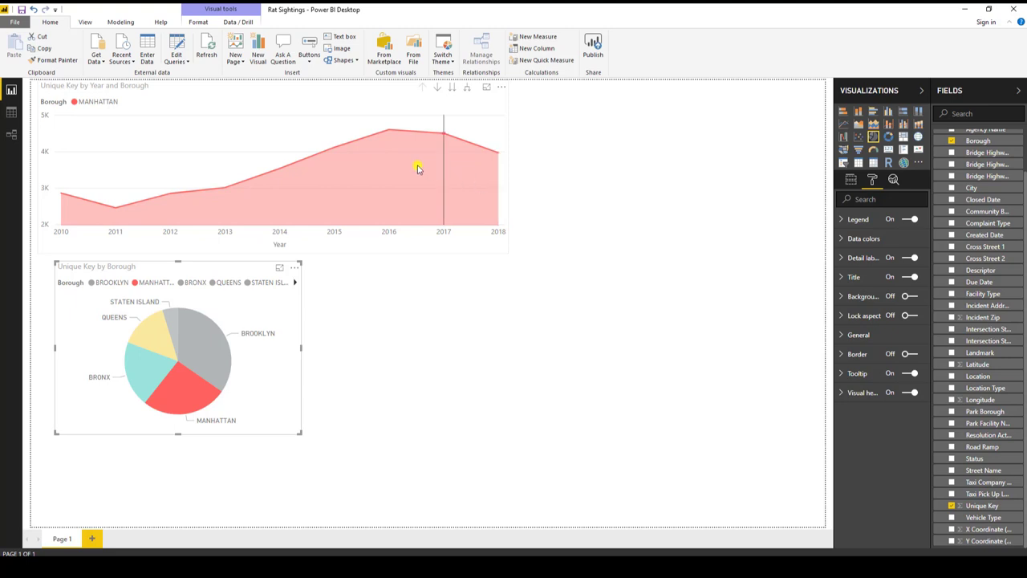
left_click(206, 337)
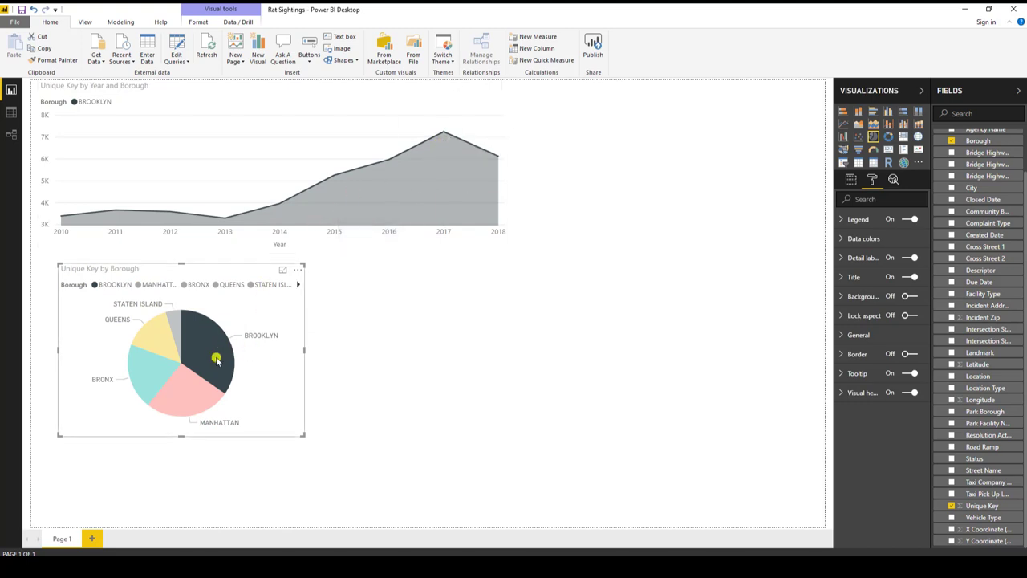
left_click(192, 390, "ctrl")
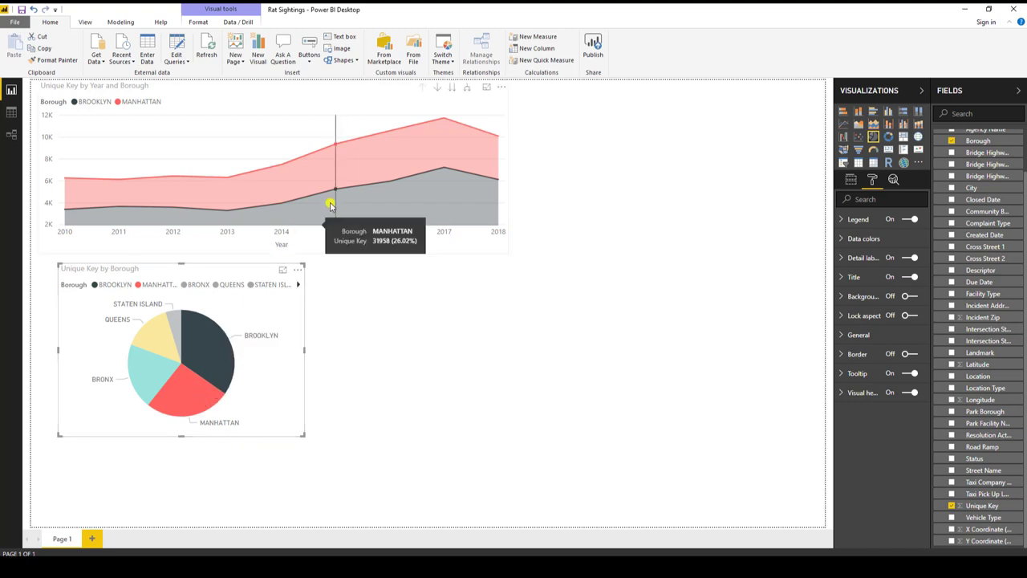
mouse_move(334, 175)
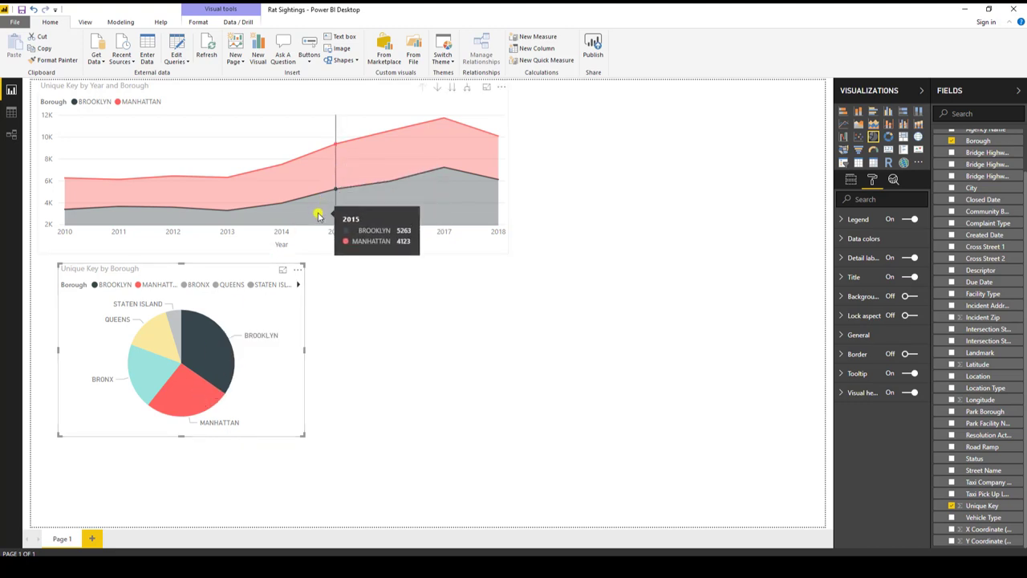
left_click(147, 380, "ctrl")
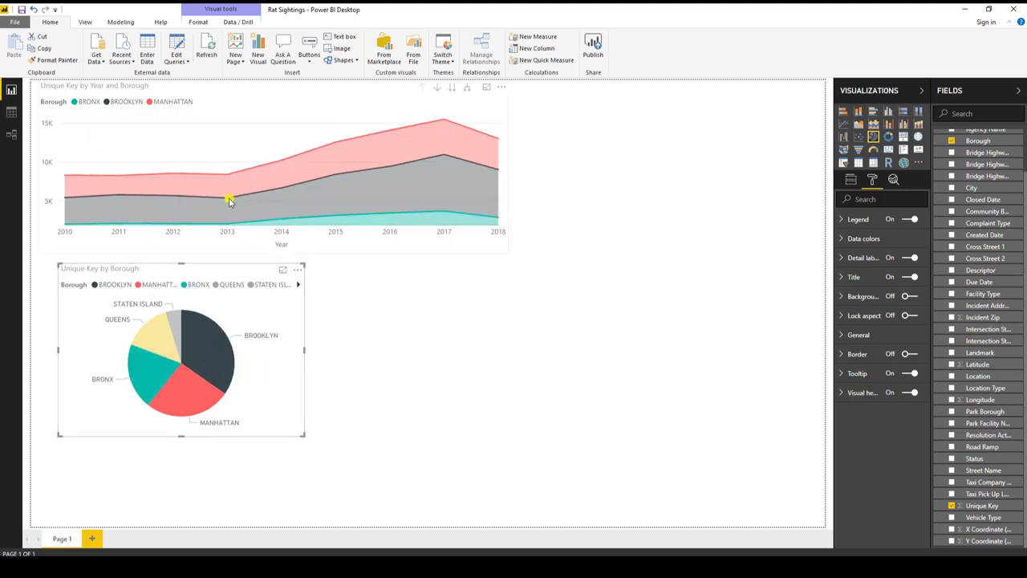
mouse_move(279, 187)
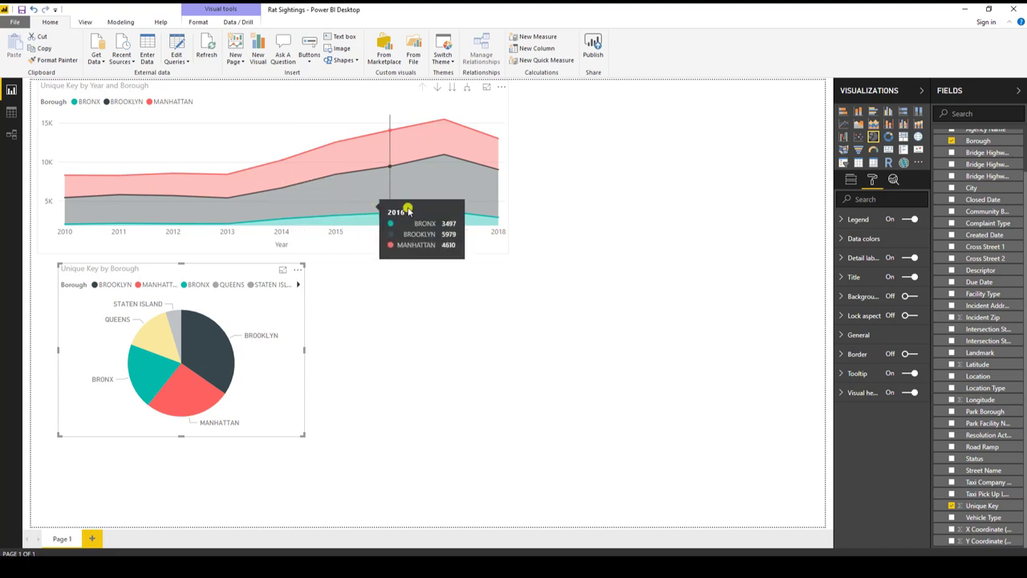
left_click(772, 237)
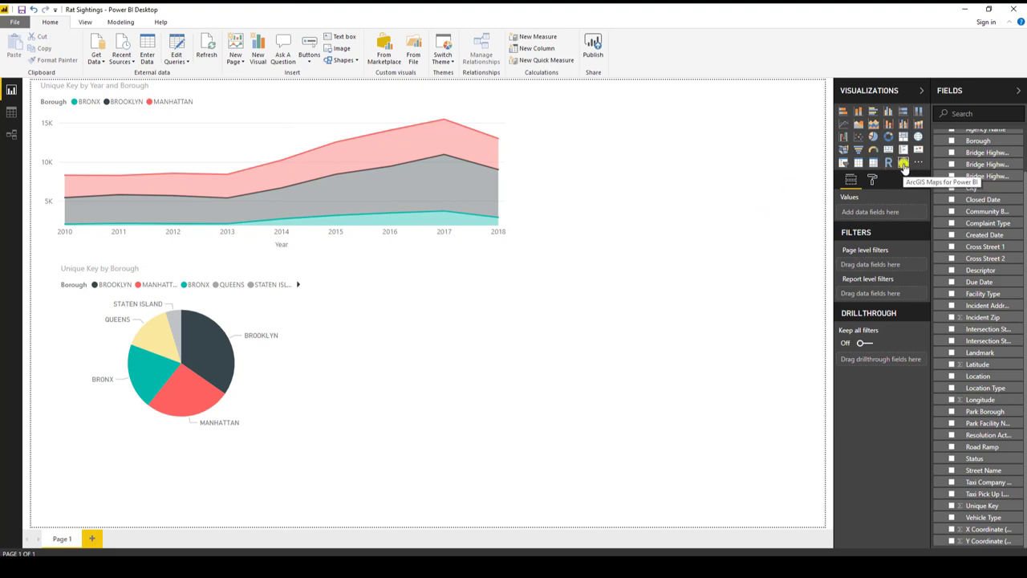
- Add an ArcGIS map visual, nudge it into place and widen it
left_click(903, 165)
left_click_drag(407, 323, 428, 338)
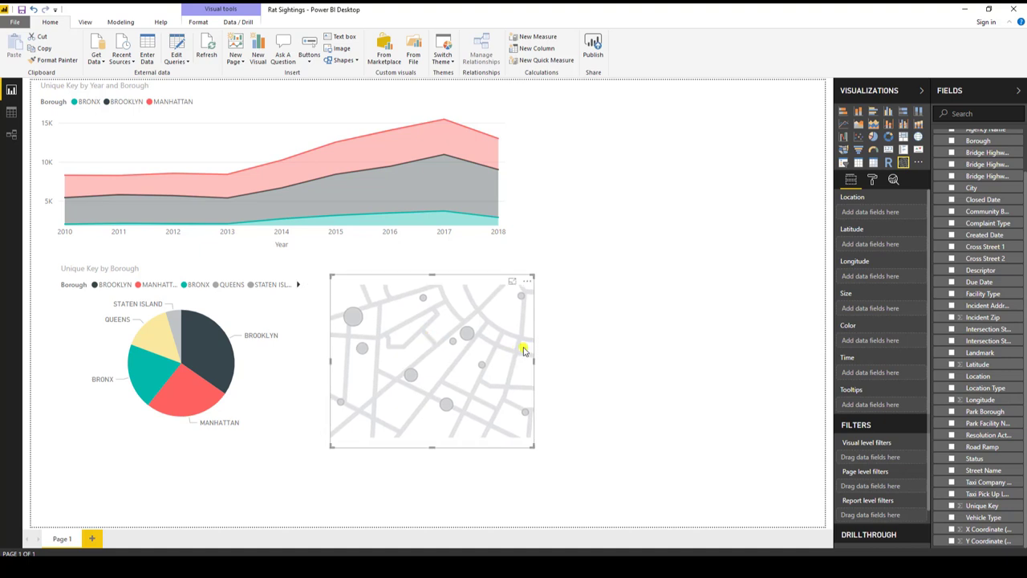
left_click_drag(534, 362, 631, 361)
left_click(674, 353)
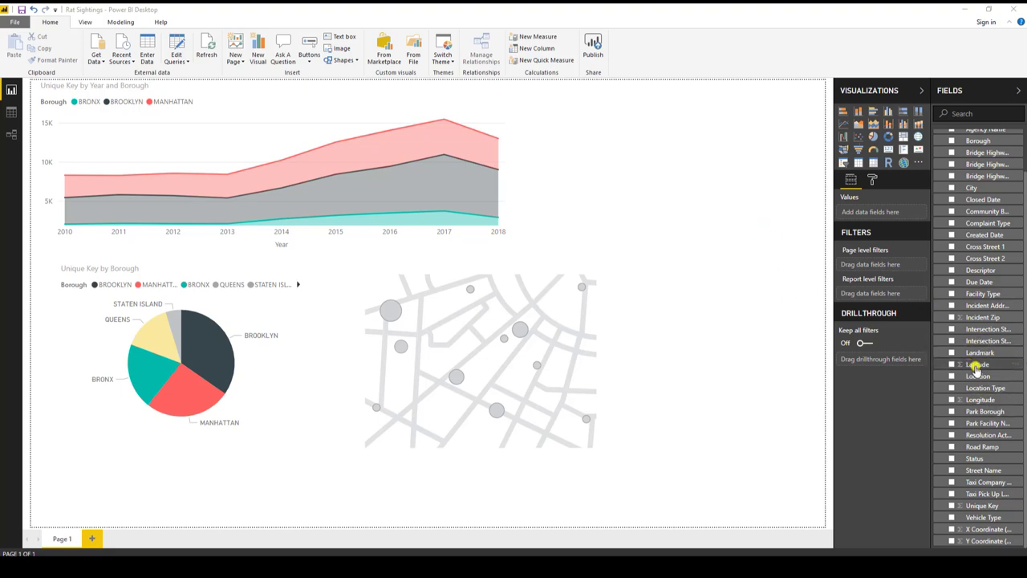
- Map Latitude and Longitude, colour points by Borough, and use Created Date as Time
left_click_drag(975, 365, 560, 382)
left_click(495, 376)
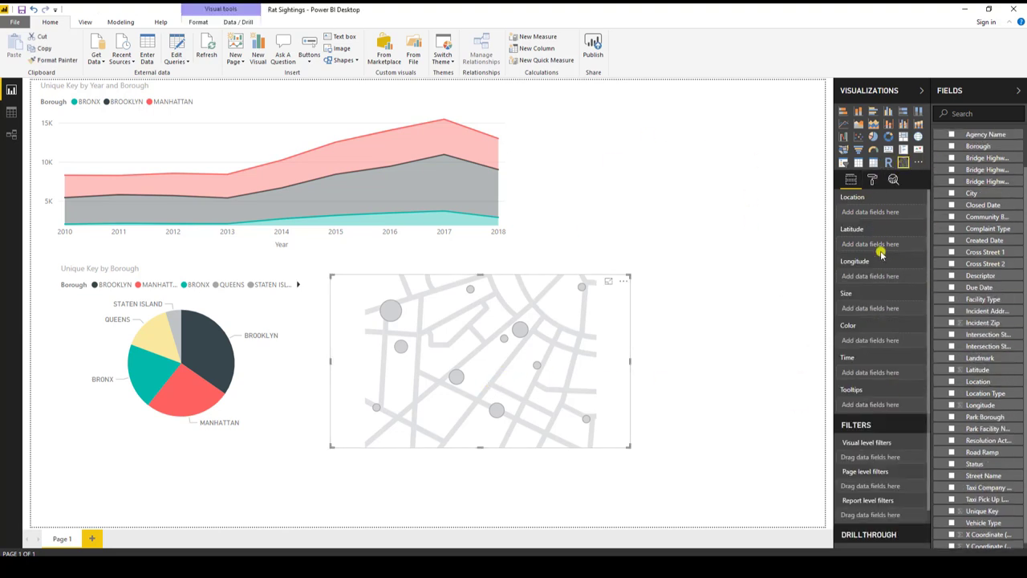
left_click_drag(986, 367, 888, 245)
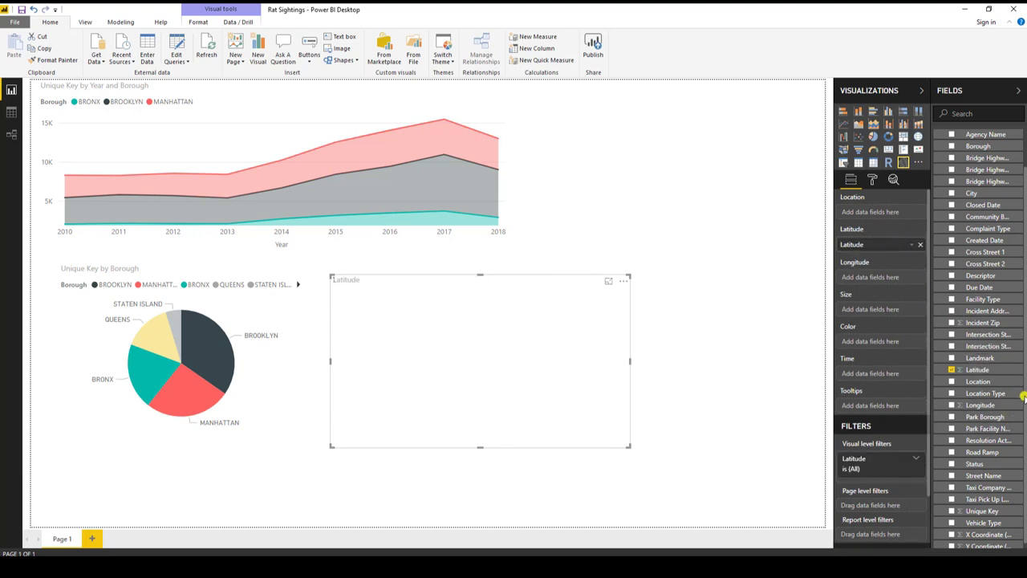
left_click_drag(985, 404, 889, 281)
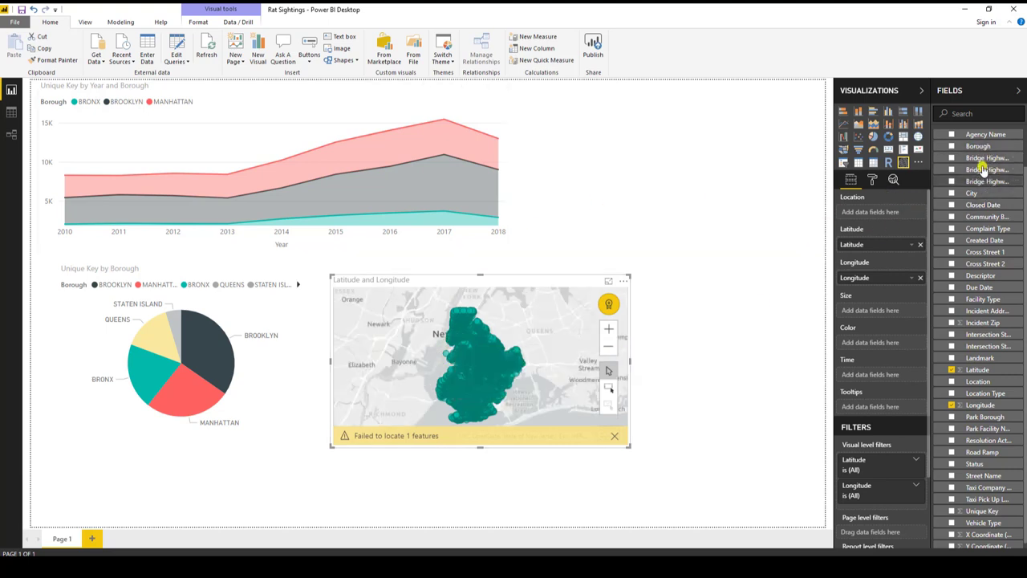
left_click_drag(981, 147, 888, 343)
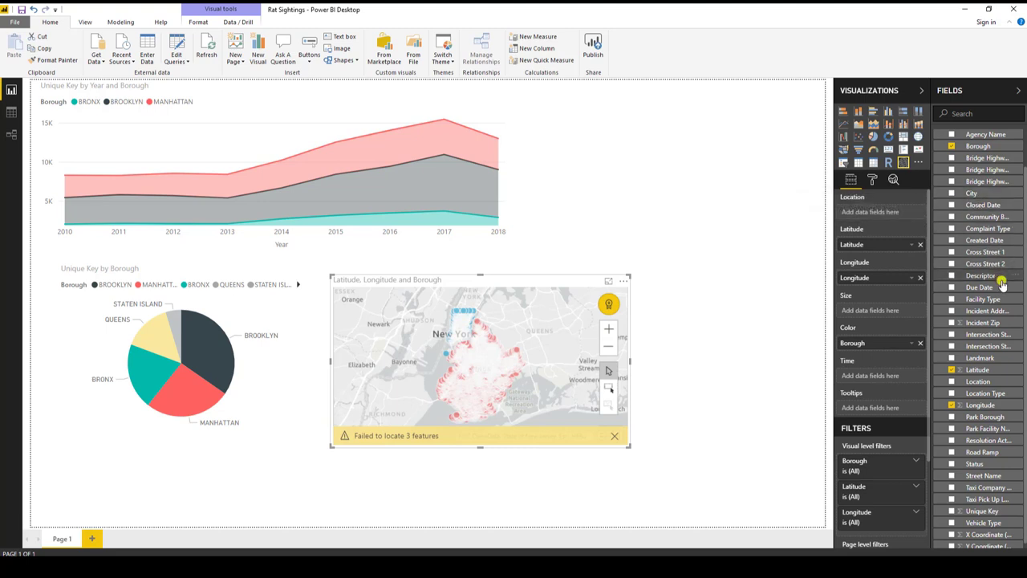
left_click_drag(984, 240, 619, 350)
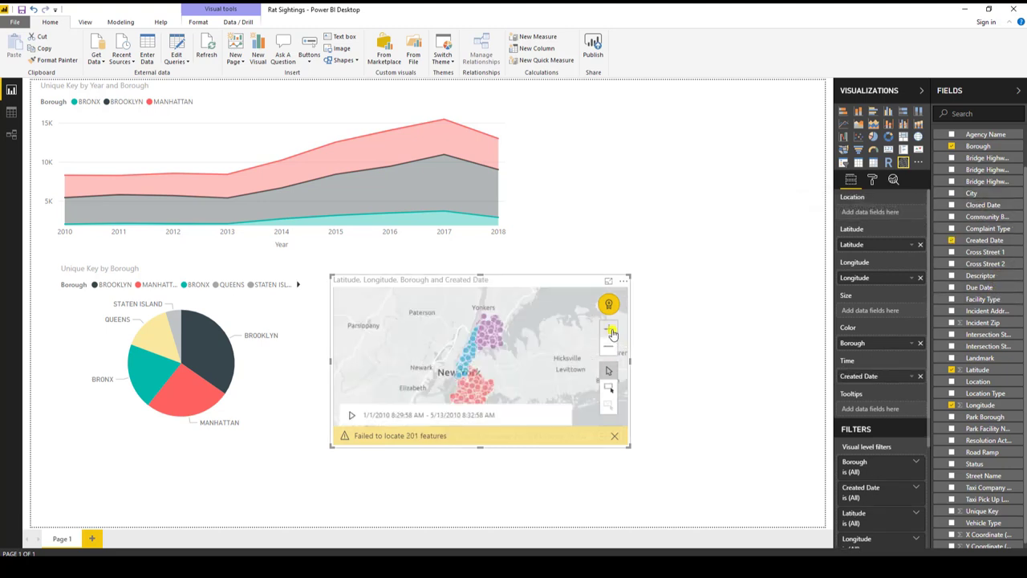
- Zoom the map in to street level, shrink it slightly, and reselect the area chart
left_click(610, 330)
left_click(462, 337)
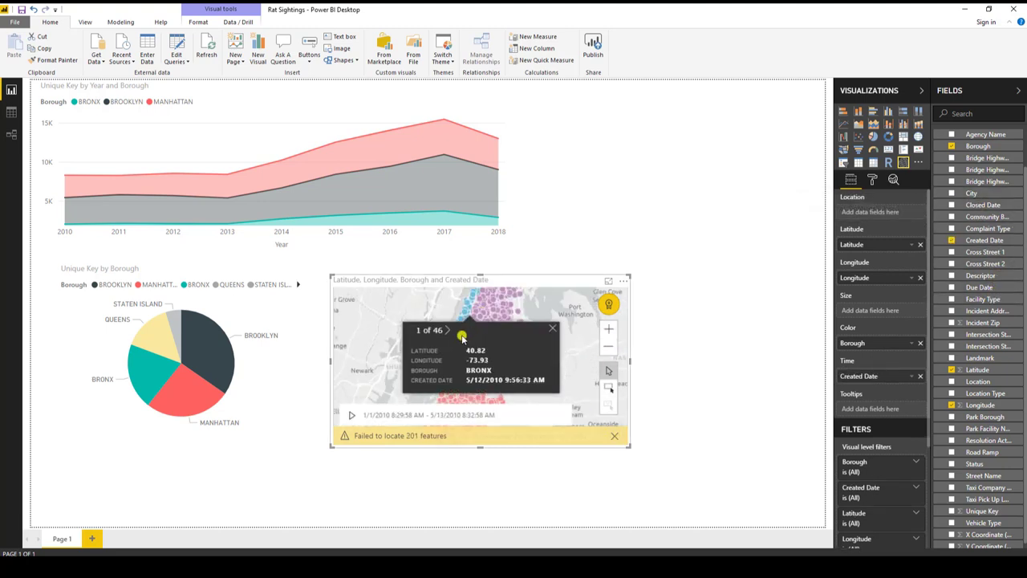
left_click(609, 329)
left_click(610, 330)
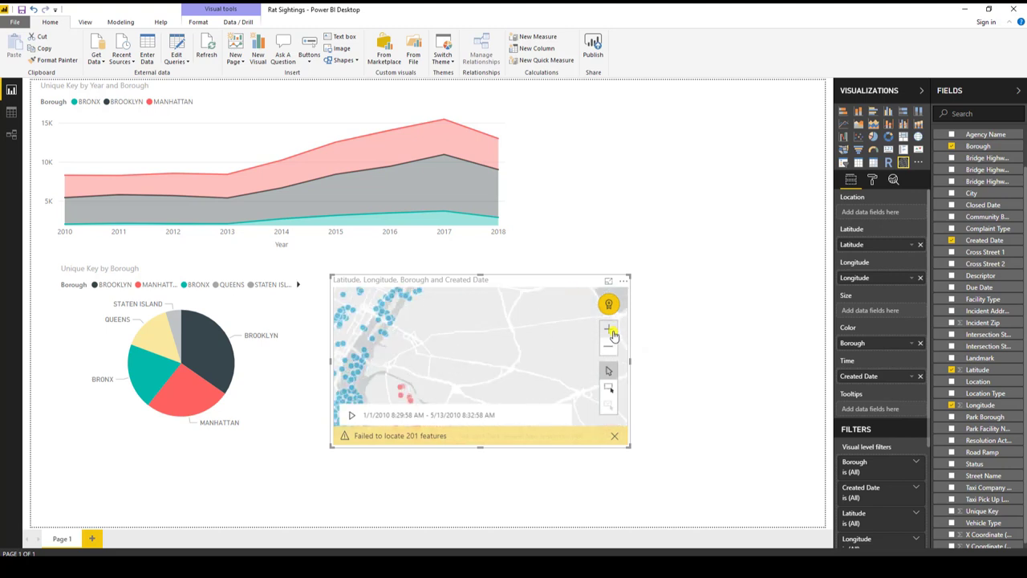
scroll(447, 339, "up", 2)
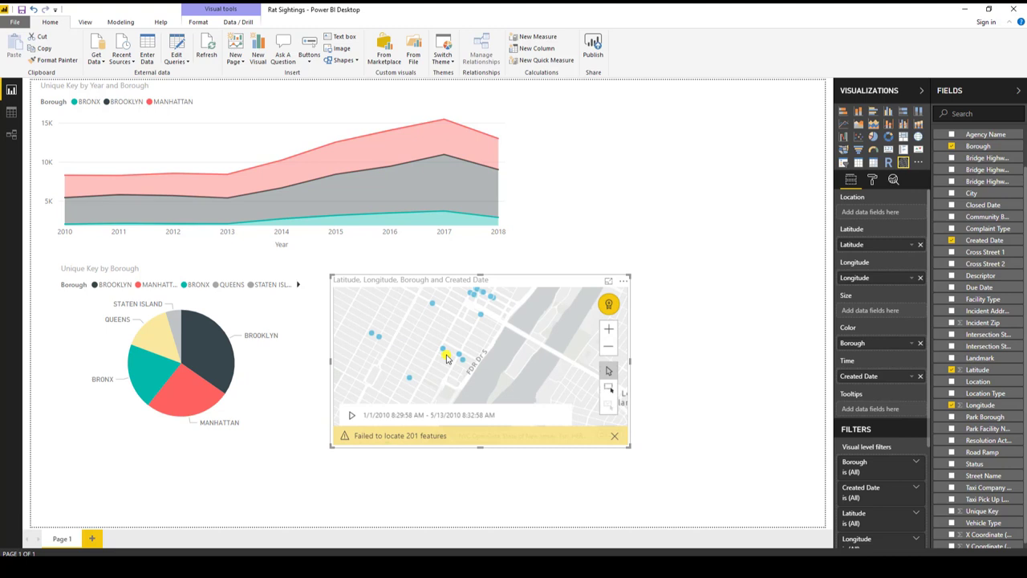
mouse_move(443, 353)
mouse_move(379, 340)
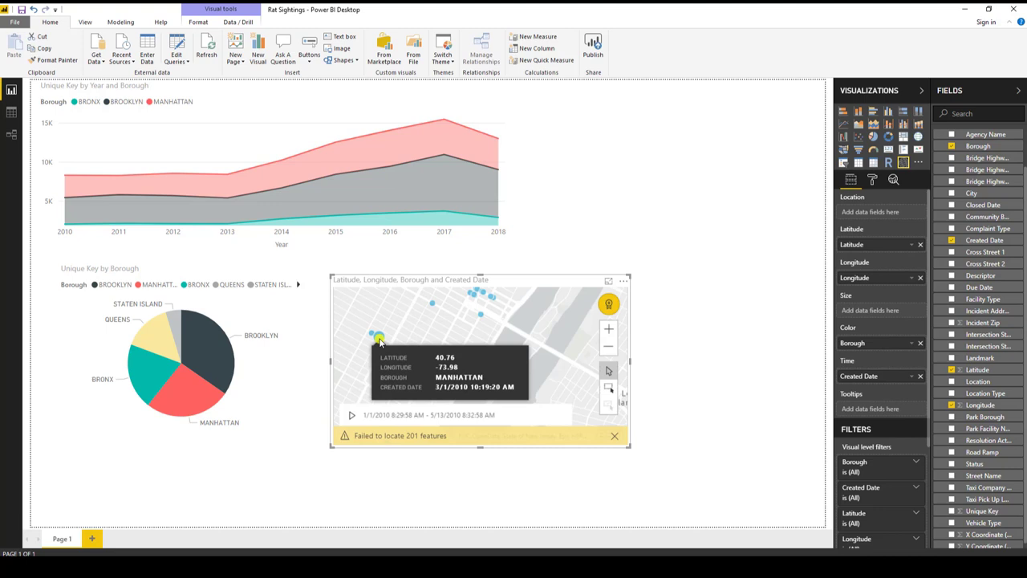
mouse_move(476, 298)
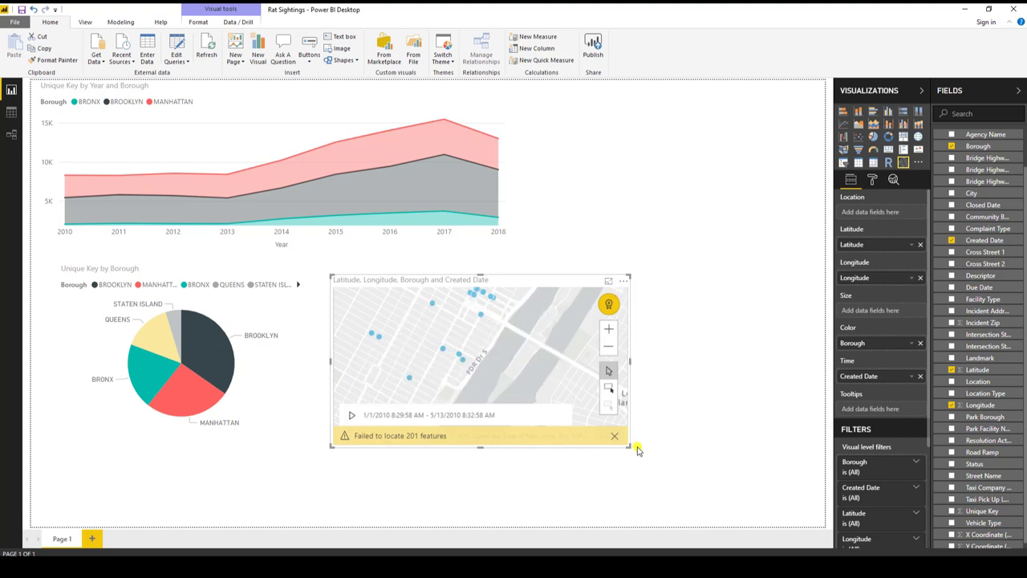
mouse_move(628, 442)
left_mouse_down()
mouse_move(616, 405)
mouse_move(625, 431)
left_mouse_up()
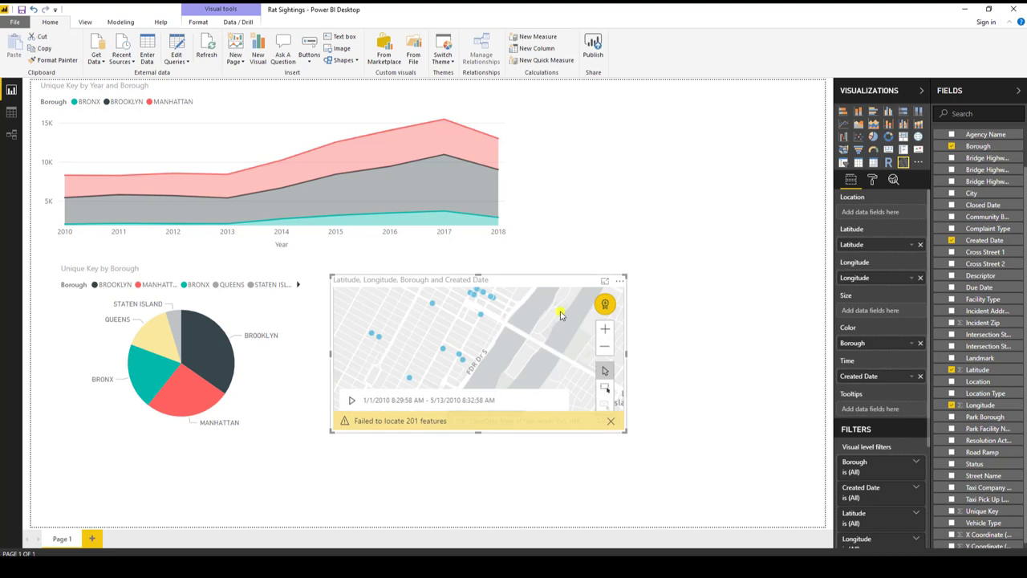
left_click(499, 180)
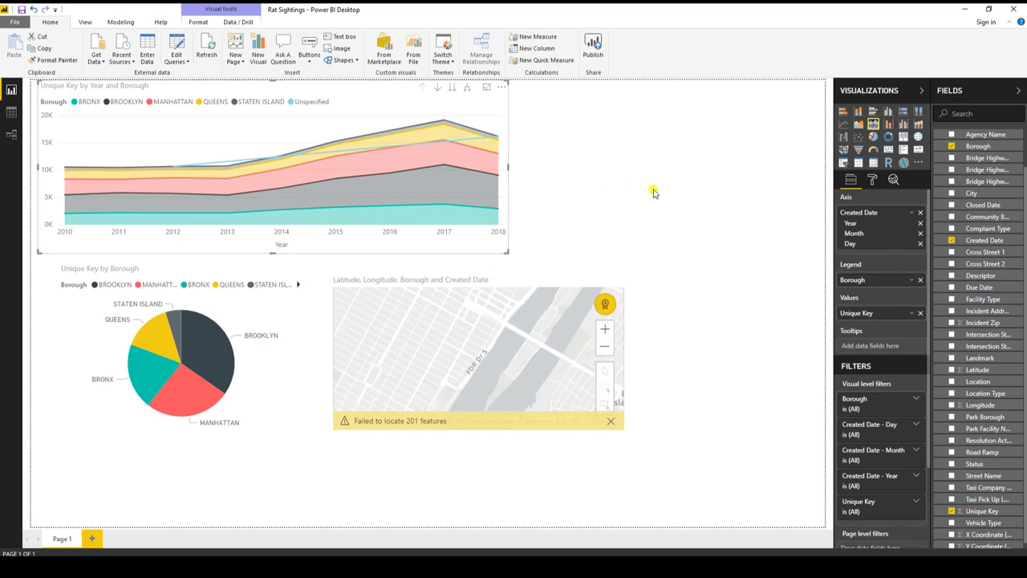
- Widen the area chart, briefly highlighting Brooklyn across the charts
left_click(510, 167)
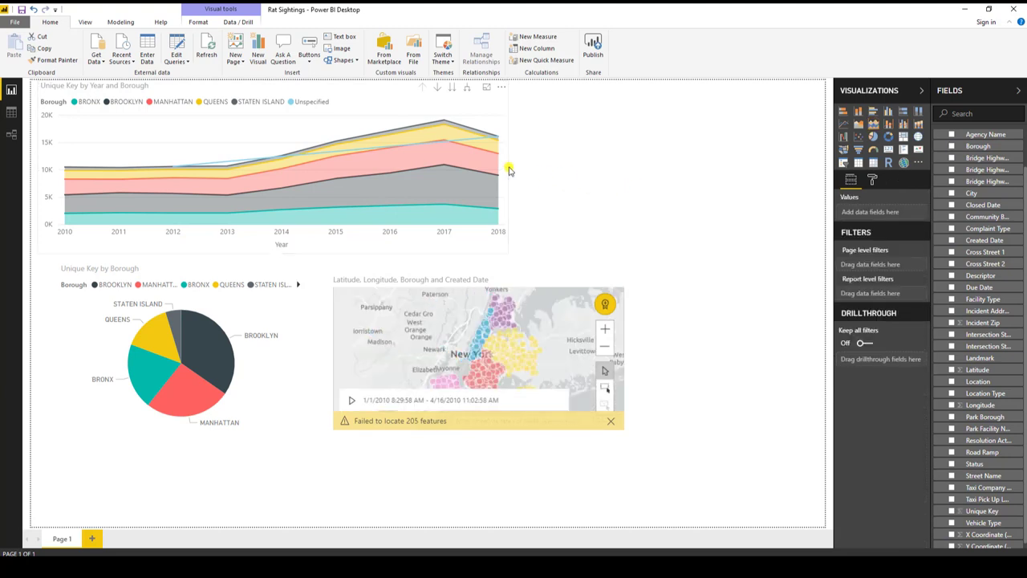
left_click(489, 176)
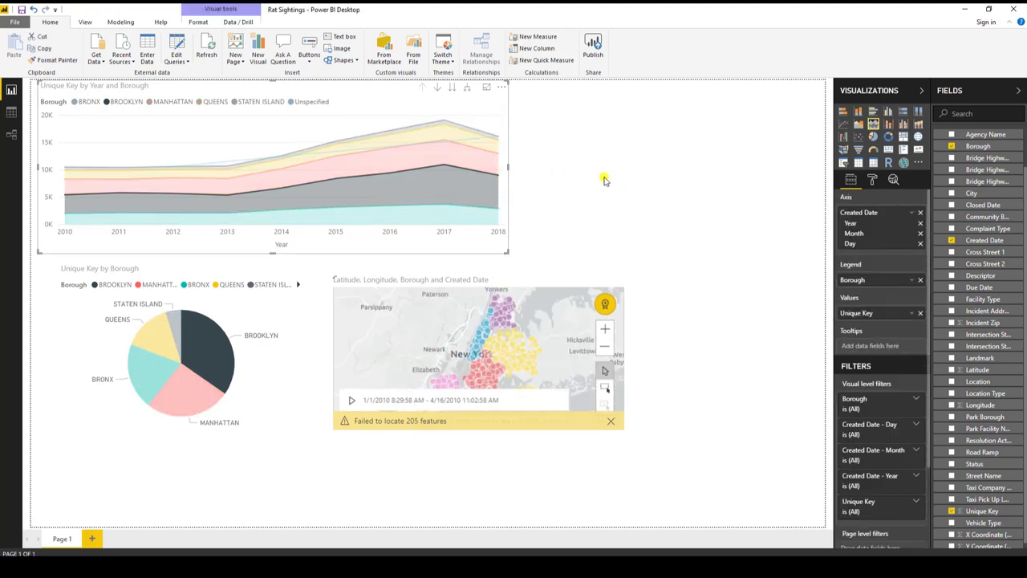
mouse_move(605, 179)
left_mouse_down()
mouse_move(648, 187)
mouse_move(624, 183)
left_mouse_up()
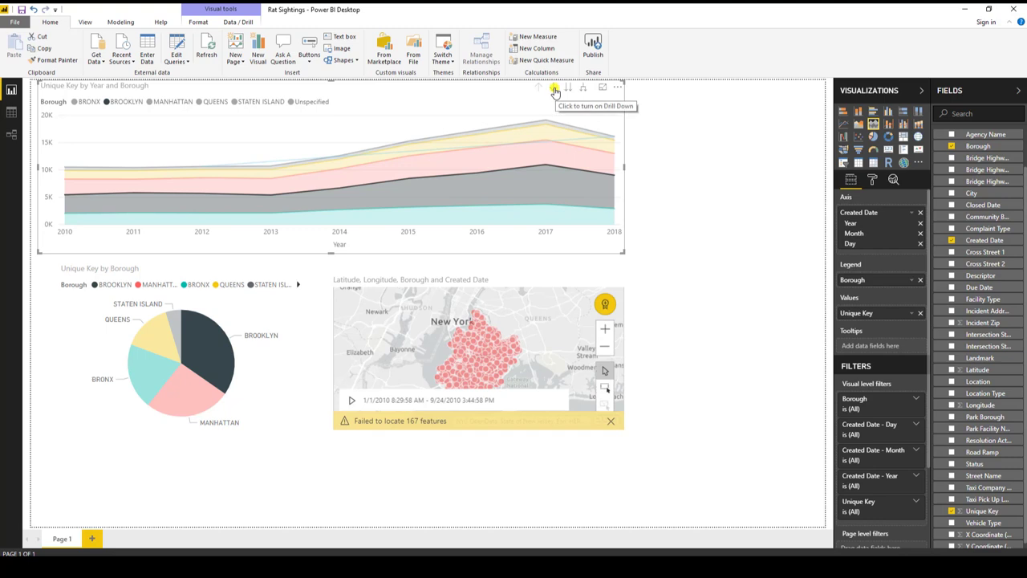
left_click(193, 344)
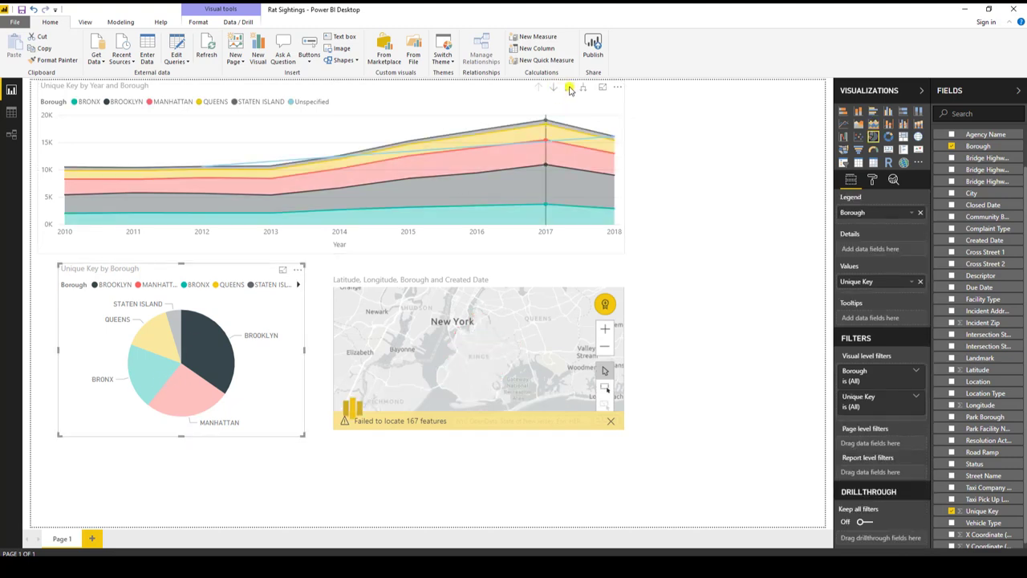
- Drill the area chart down to months and days, then back up to yearly totals
left_click(584, 90)
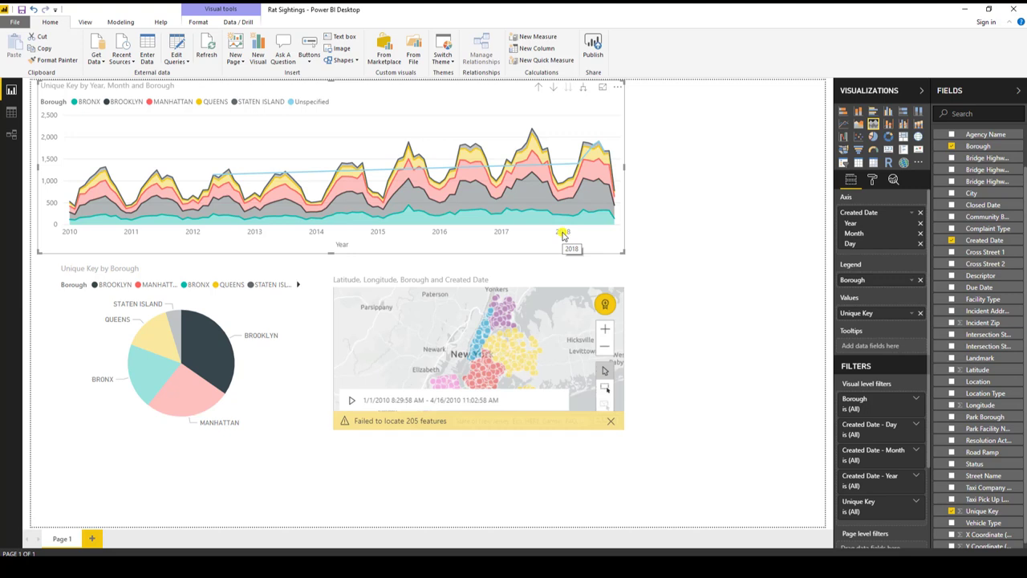
left_click(583, 89)
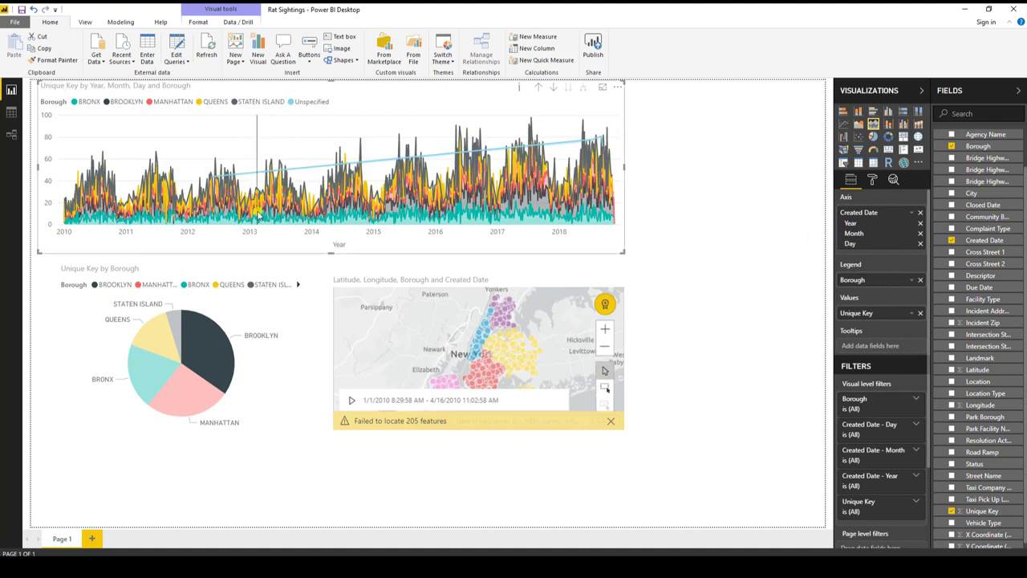
left_click(539, 90)
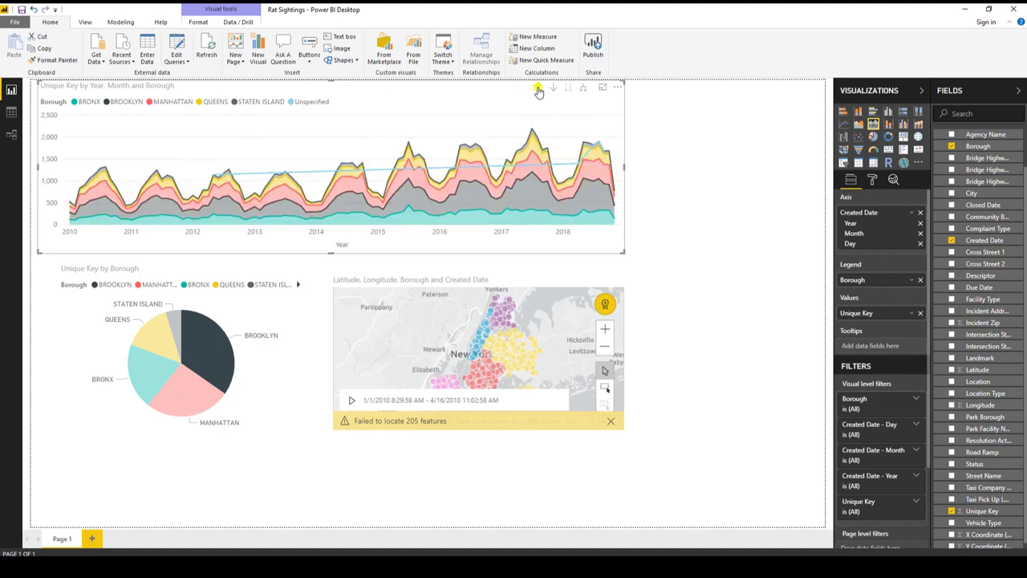
left_click(538, 90)
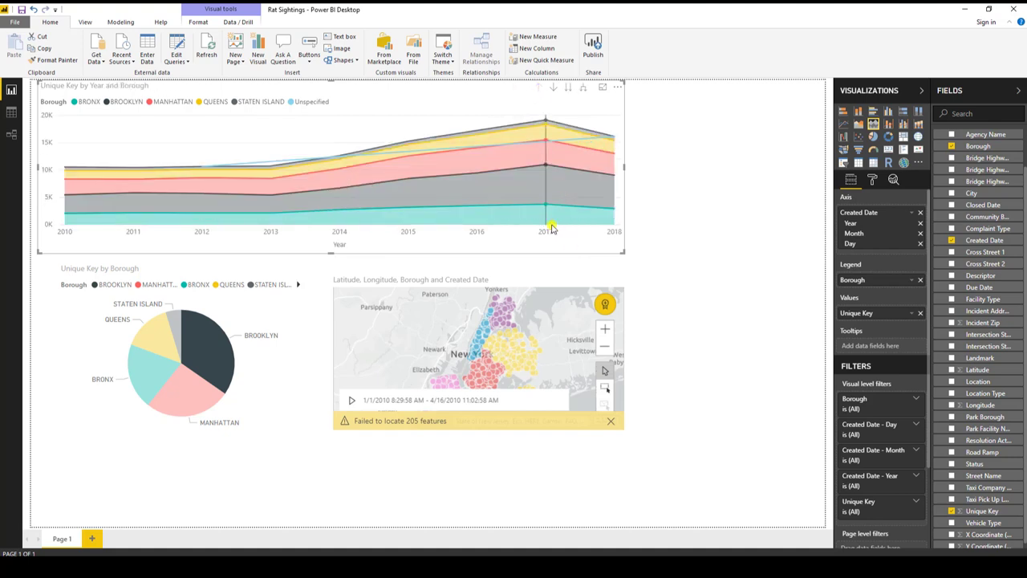
left_click(568, 89)
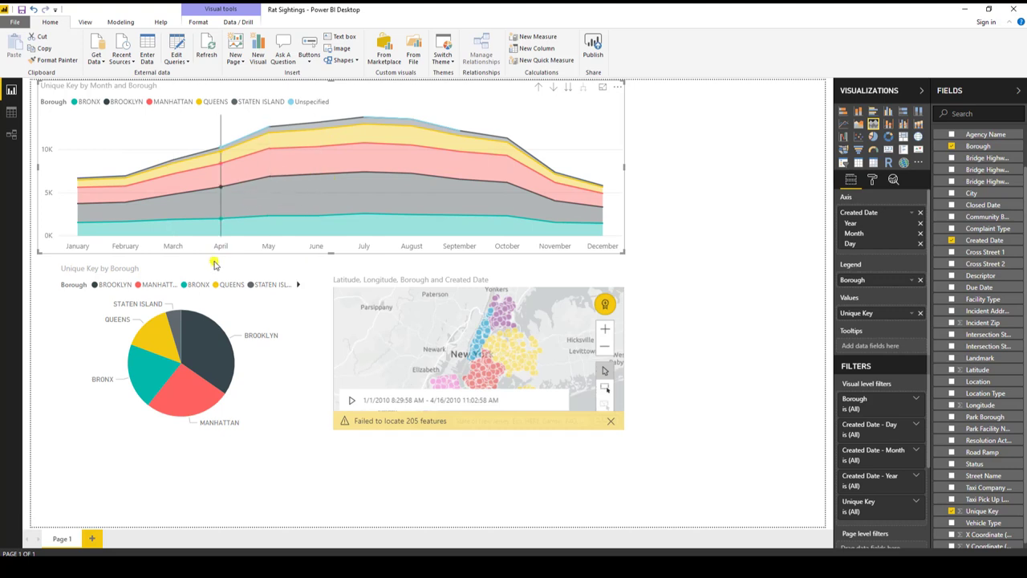
left_click(538, 88)
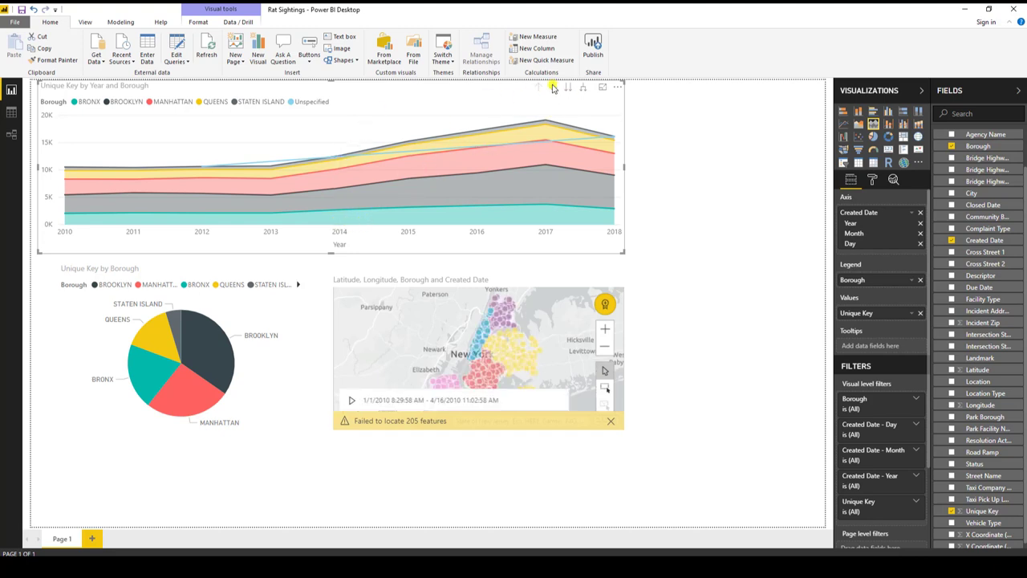
- Add a Created Date slicer and shorten it to fit just the dates
left_click(722, 305)
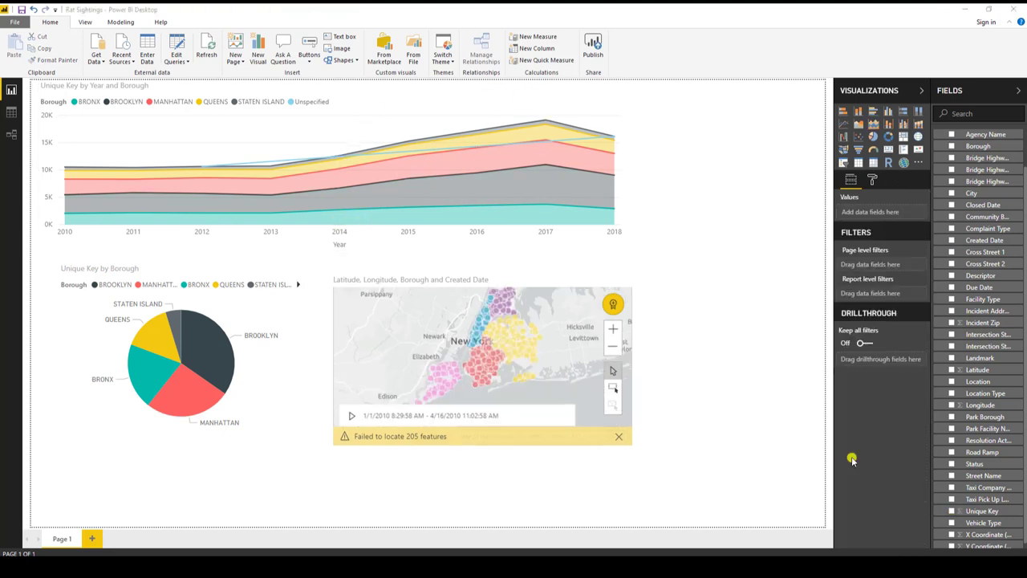
left_click(843, 163)
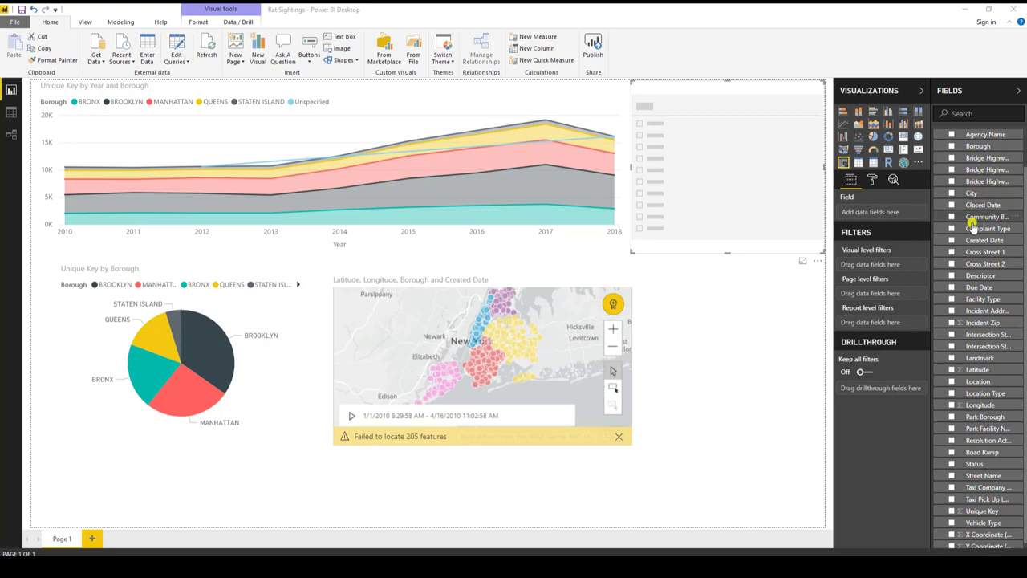
left_click_drag(974, 239, 886, 215)
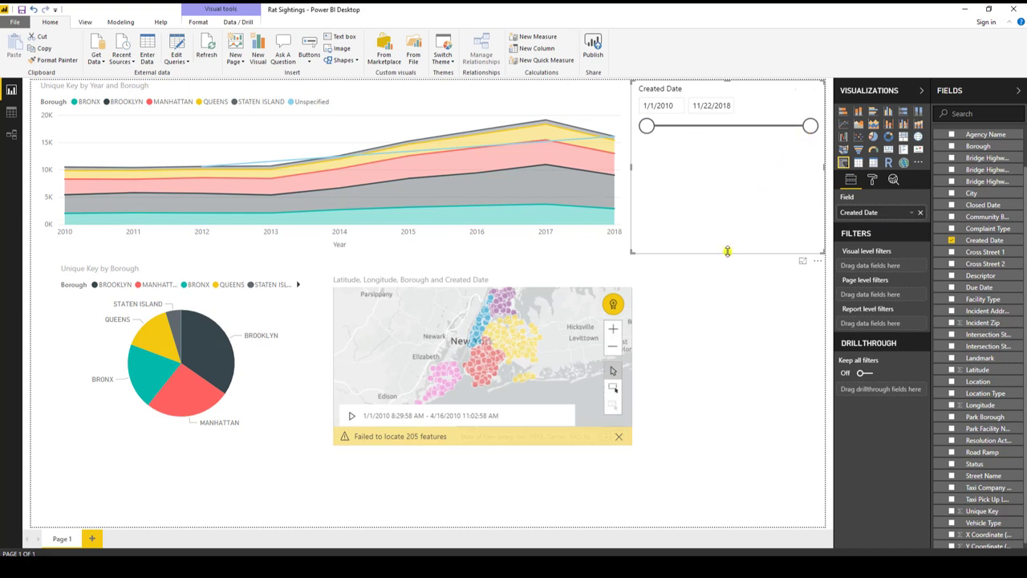
left_click_drag(728, 249, 728, 142)
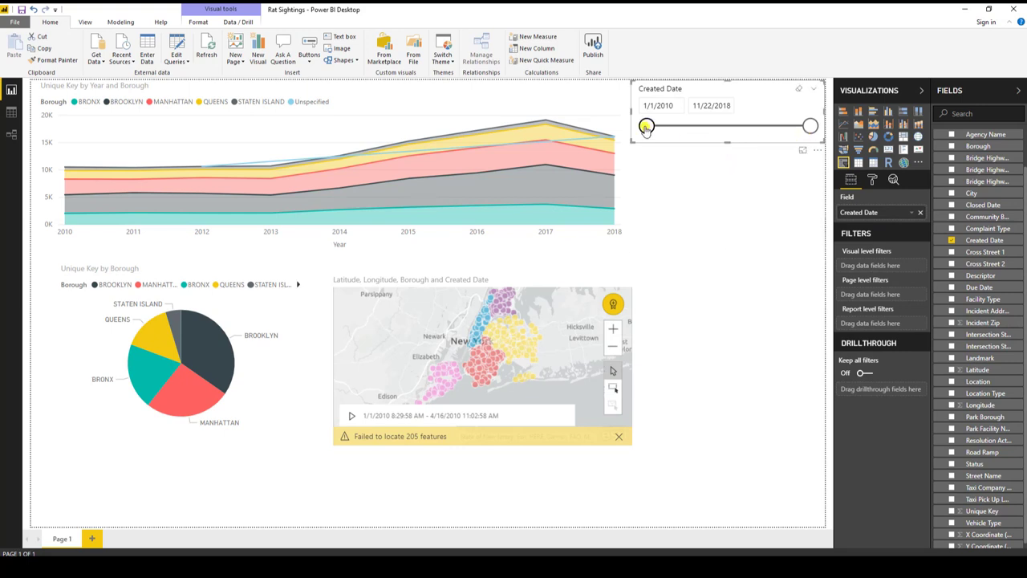
- Set the slicer range to 11/28/2012–1/30/2016 and show the area chart by month
left_click_drag(647, 129, 733, 126)
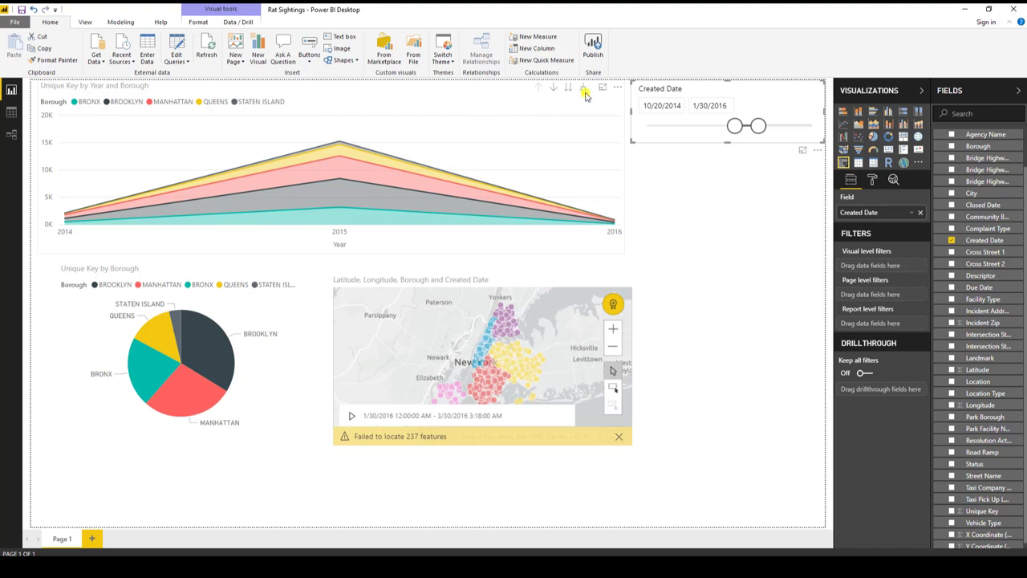
left_click(585, 93)
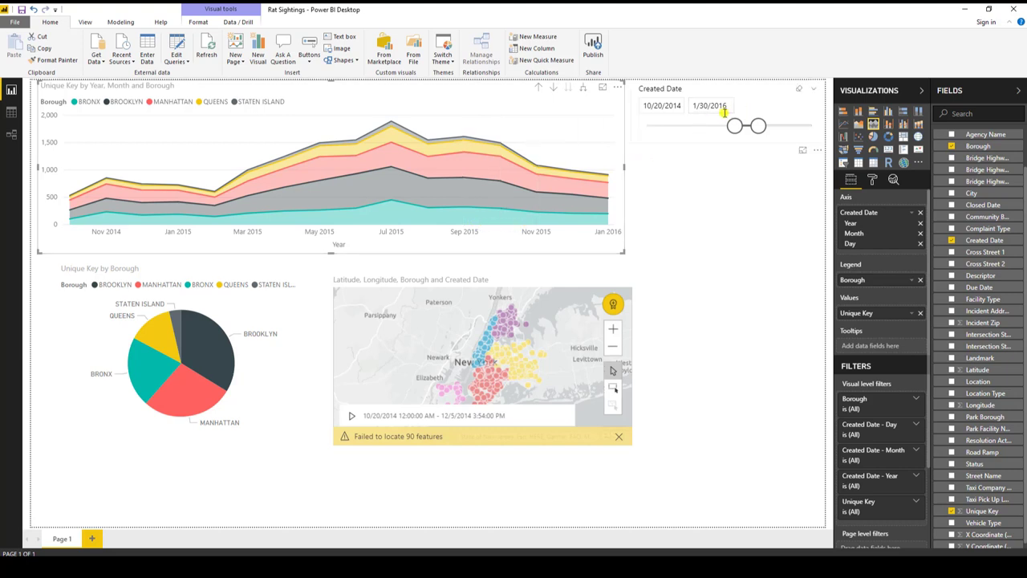
left_click_drag(734, 125, 699, 132)
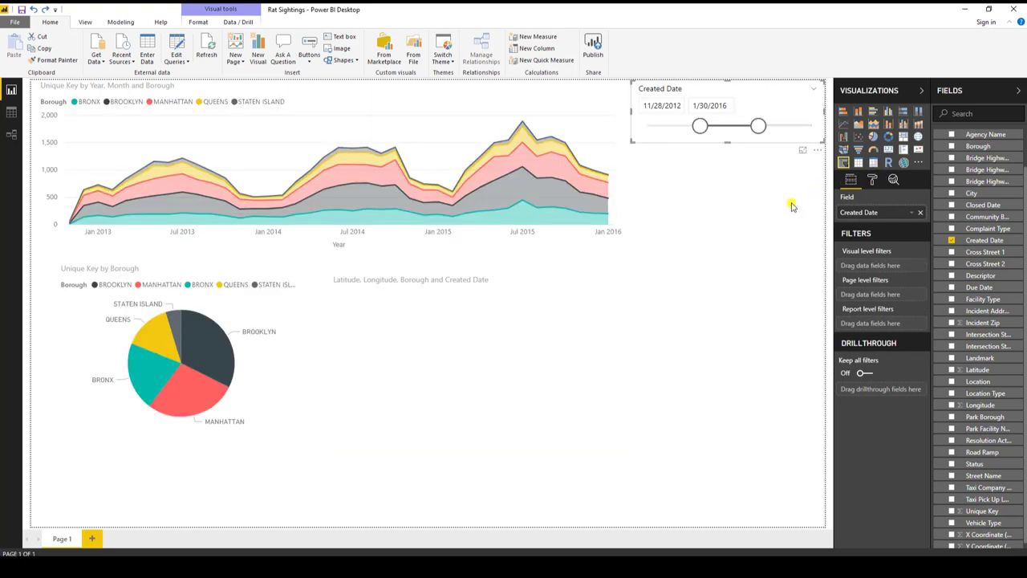
- Add a multi-row card listing Borough with each borough's Unique Key count
left_click(770, 218)
left_click(904, 150)
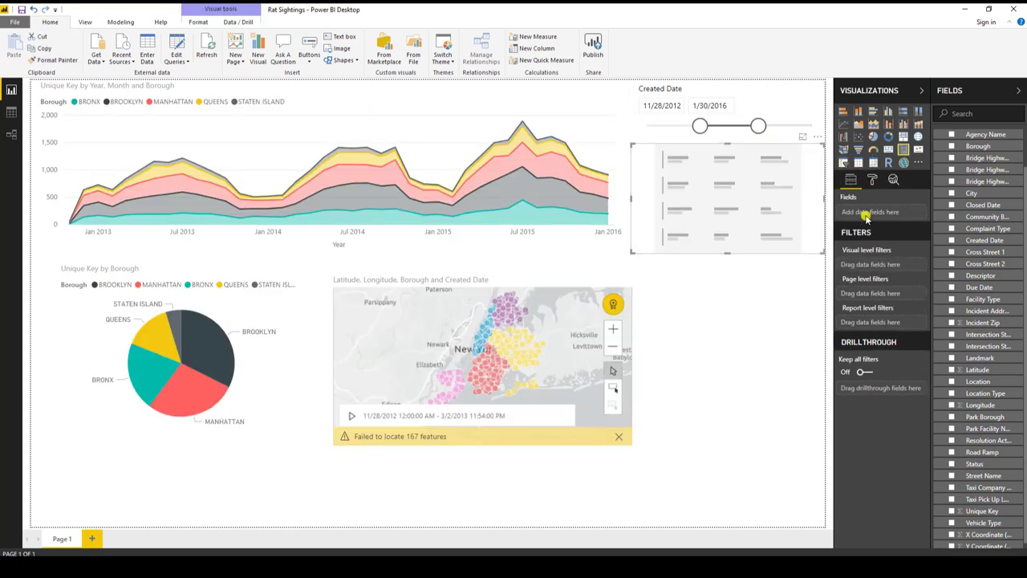
scroll(984, 160, "up", 3)
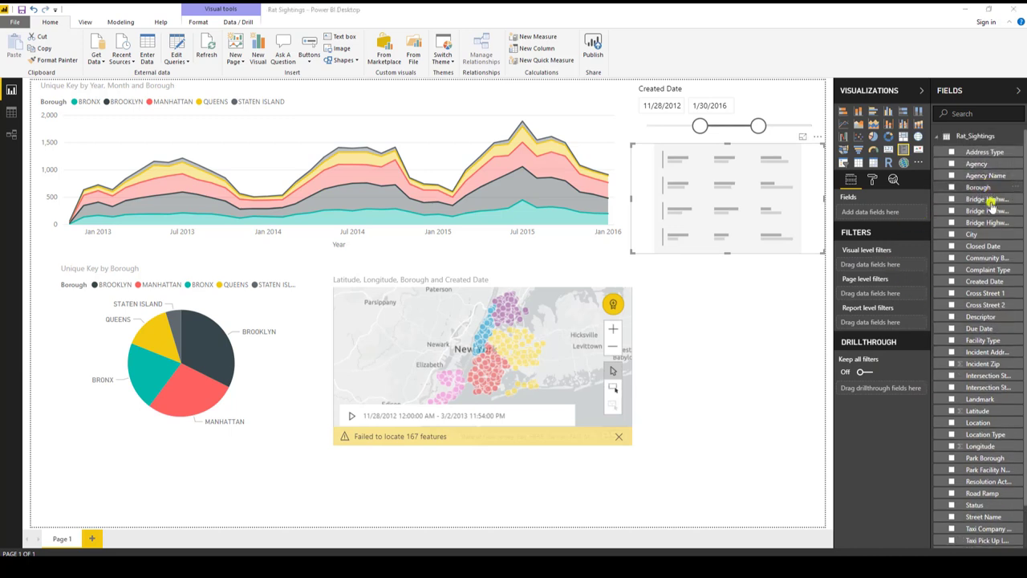
left_click_drag(979, 187, 884, 209)
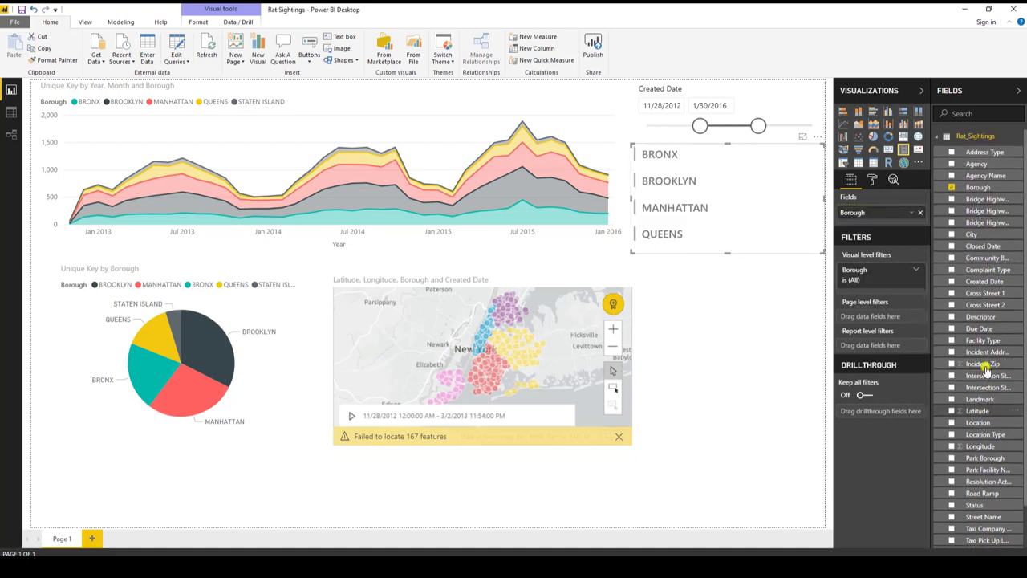
scroll(987, 450, "down", 2)
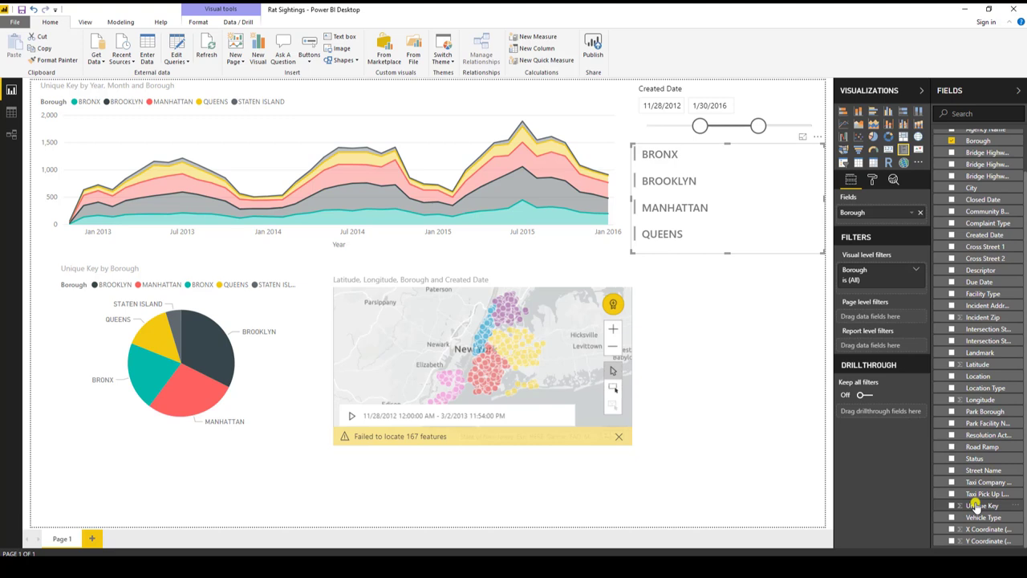
left_click_drag(972, 504, 912, 229)
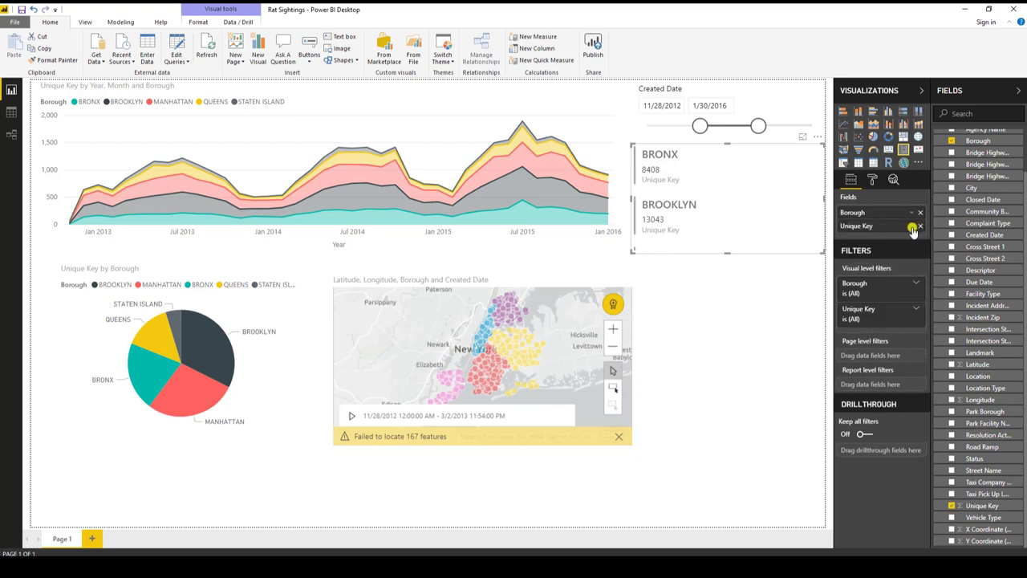
- Rename the Unique Key field to 'Rat Sightings' and stretch the card to show all five boroughs
left_click(912, 227)
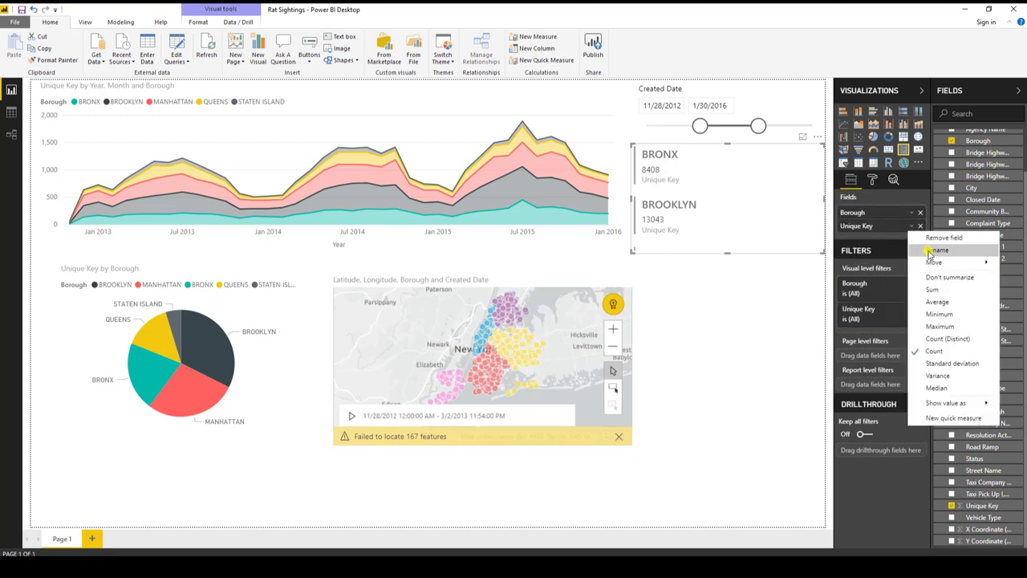
left_click(931, 250)
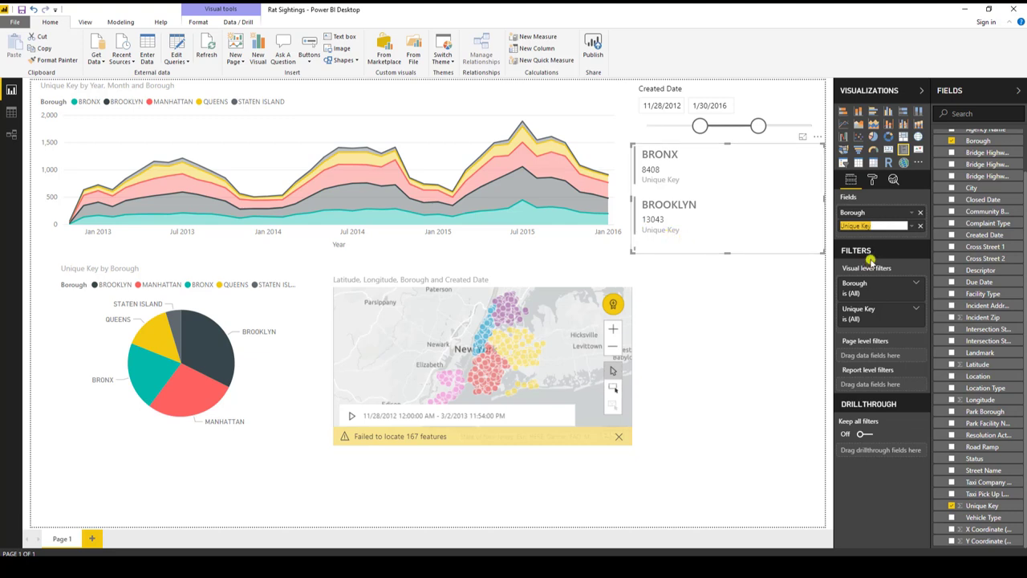
type("Rat Sightings")
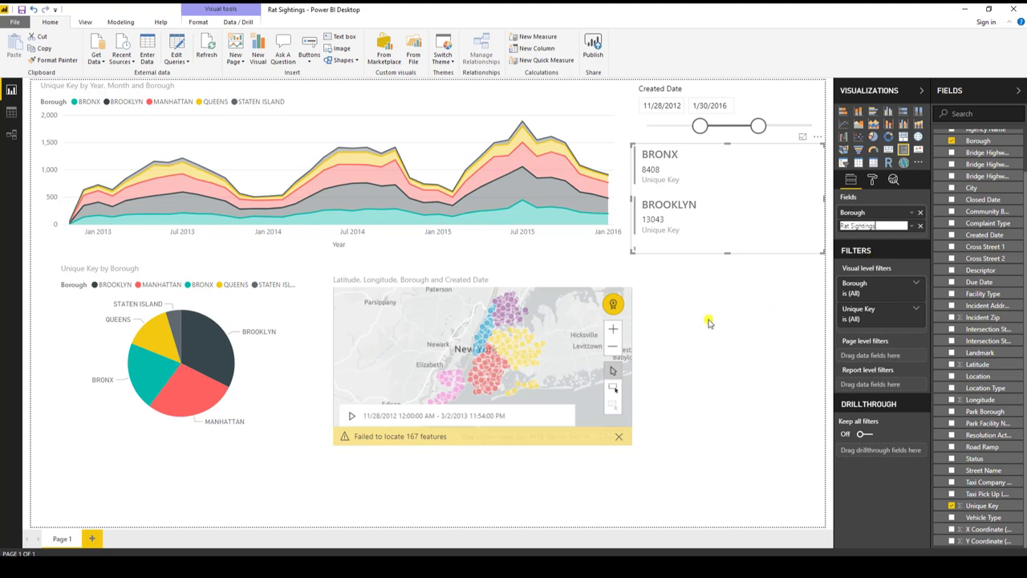
left_click(680, 273)
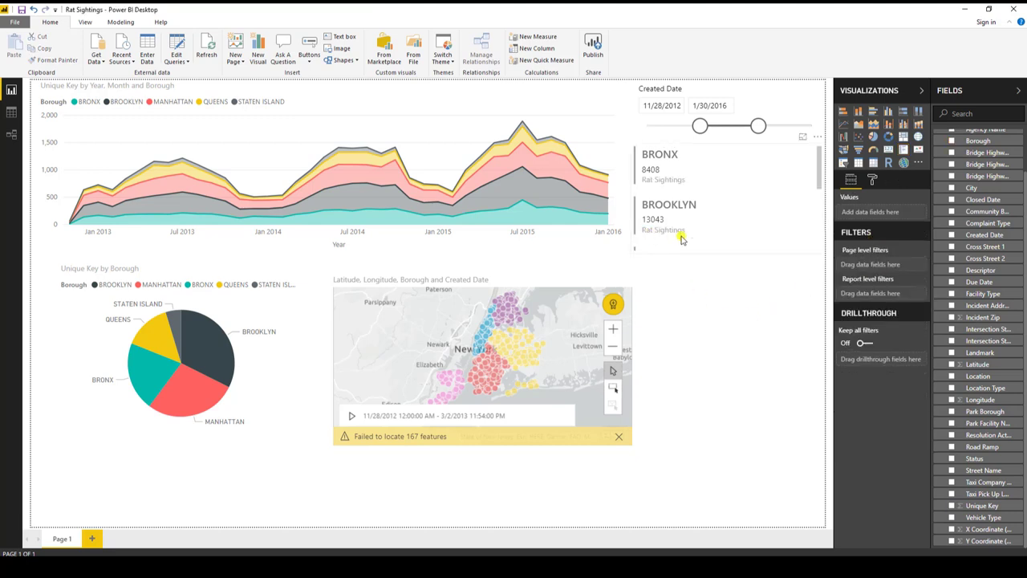
left_click(688, 239)
left_click_drag(727, 251, 754, 524)
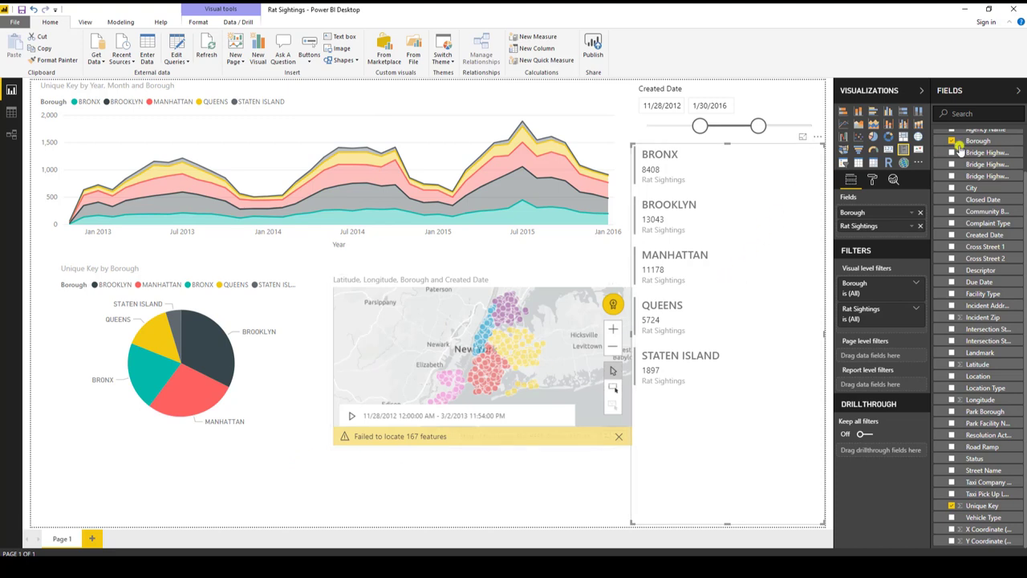
- Hide the Visualizations and Fields panes and cross-filter the report to Brooklyn
left_click(926, 93)
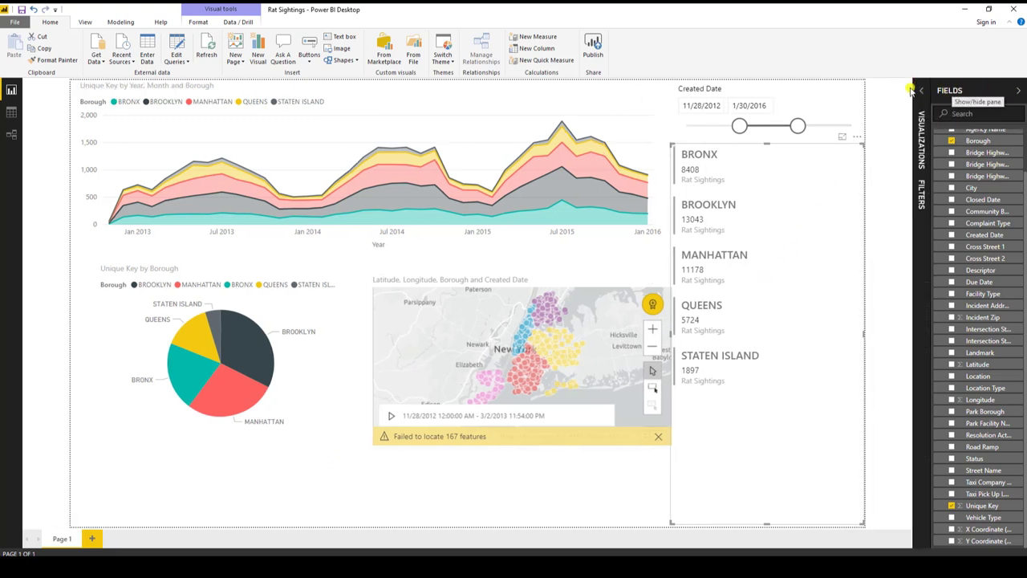
left_click(1017, 95)
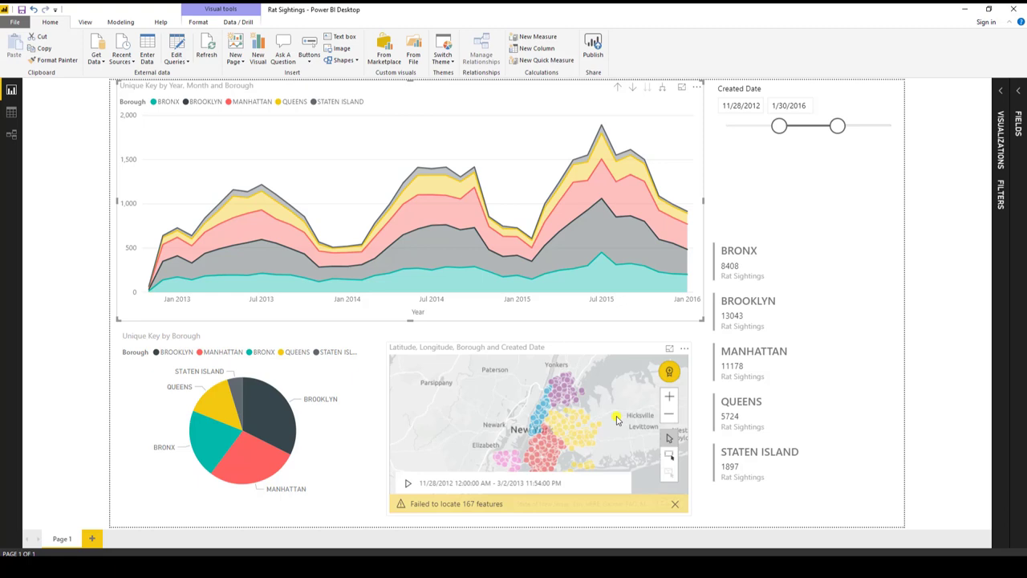
left_click(736, 252)
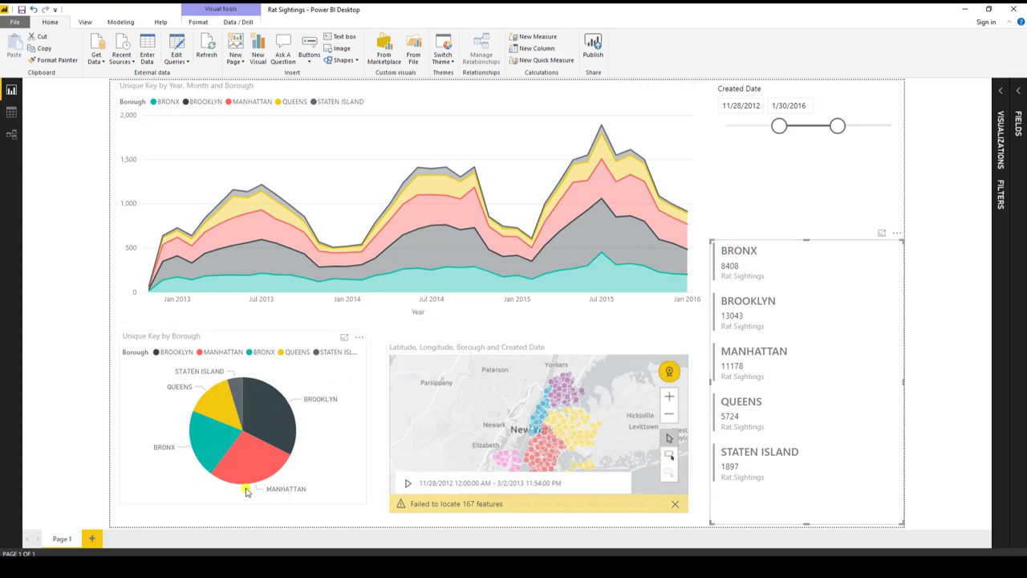
left_click(200, 438)
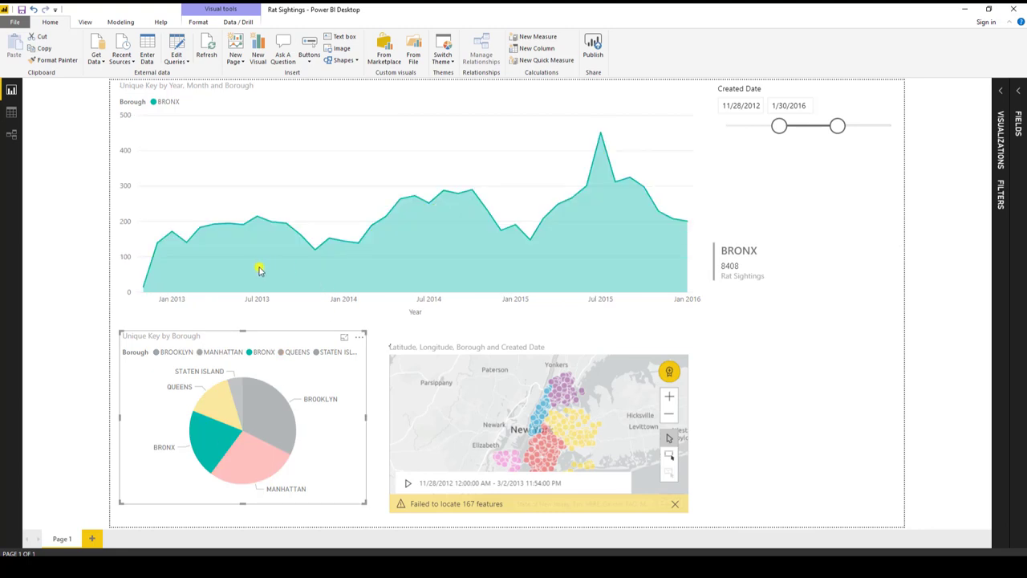
left_click(519, 470)
- Widen the Created Date slicer to 1/1/2010–11/22/2018
left_click_drag(779, 126, 726, 126)
left_click(841, 128)
left_click_drag(841, 128, 894, 131)
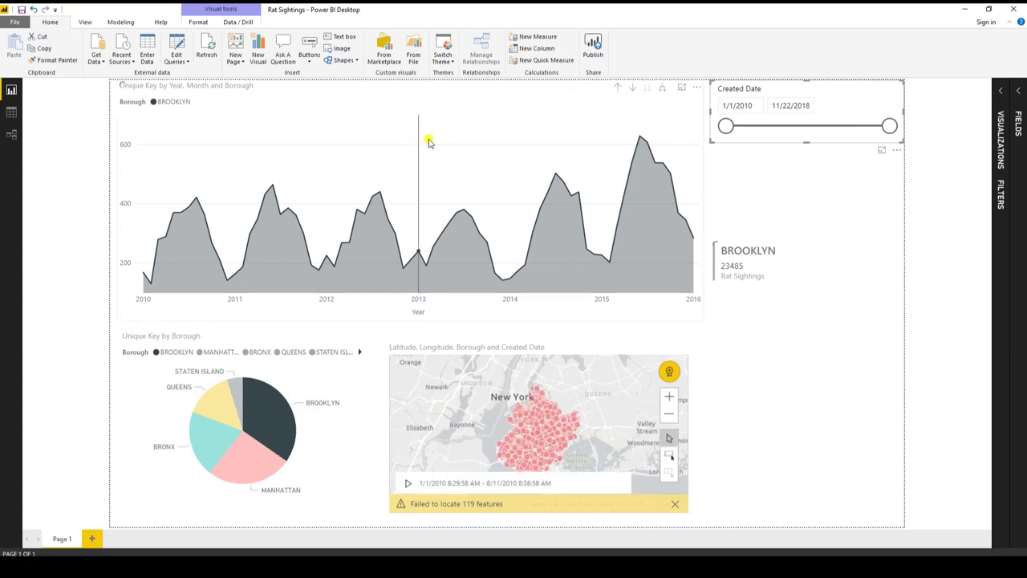
- Drill the Brooklyn area chart up to yearly totals, then expand it to month and day detail
left_click(619, 88)
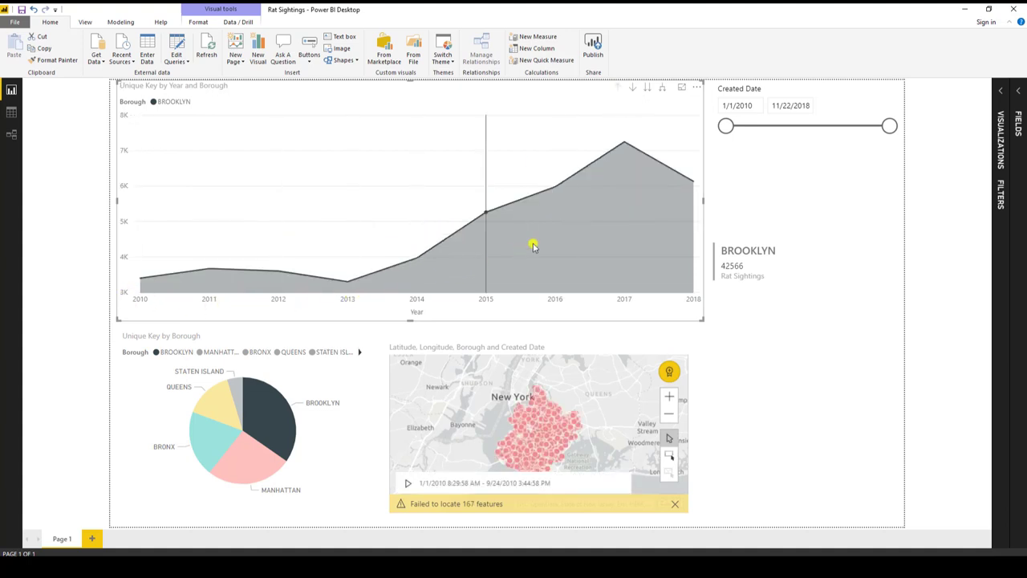
left_click(662, 90)
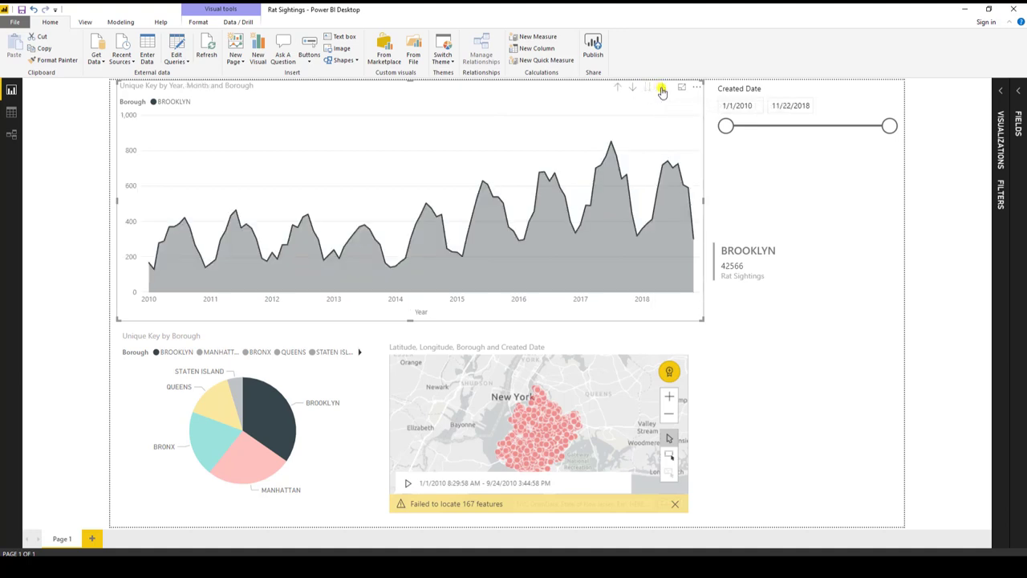
left_click(662, 90)
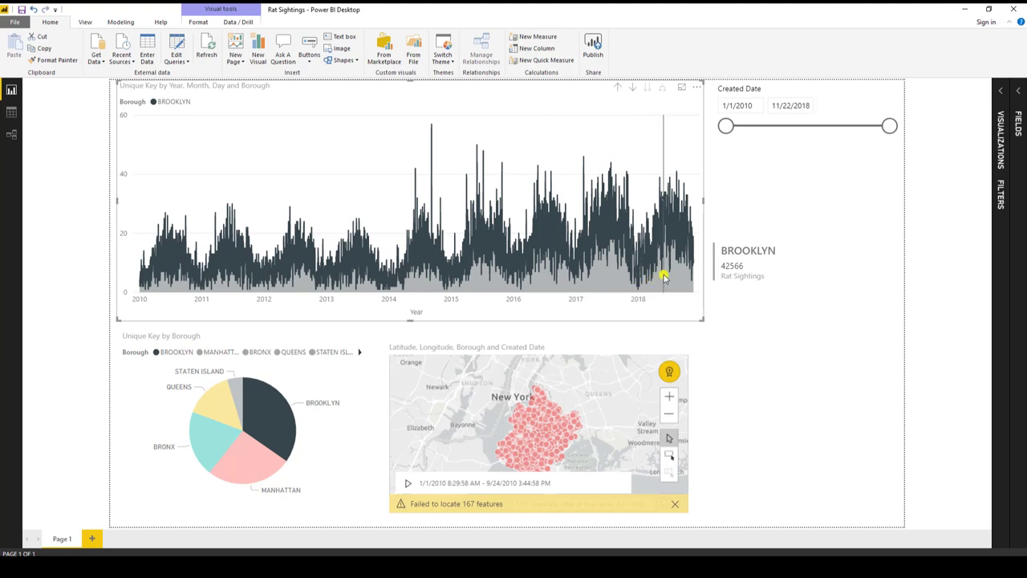
mouse_move(663, 277)
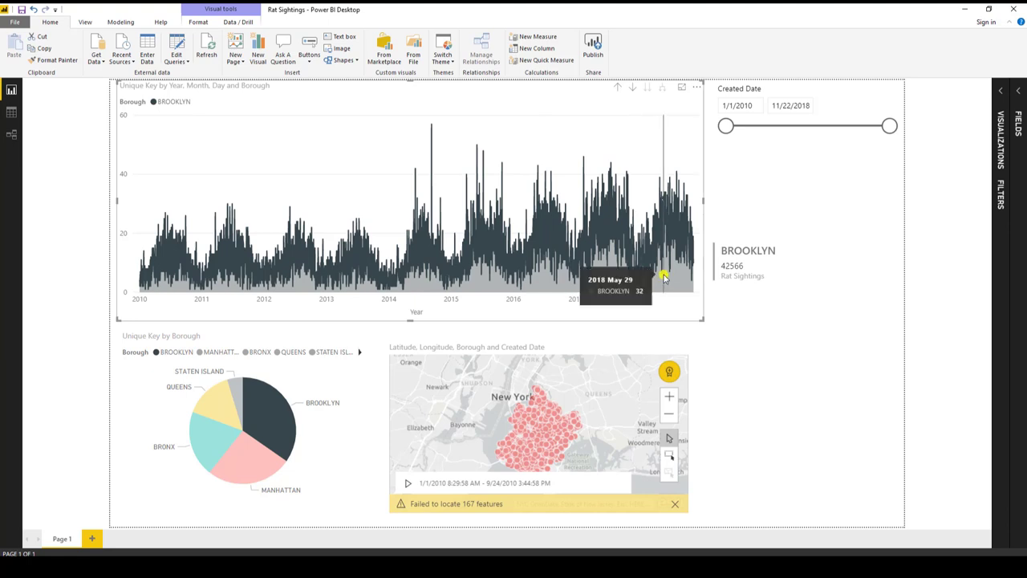